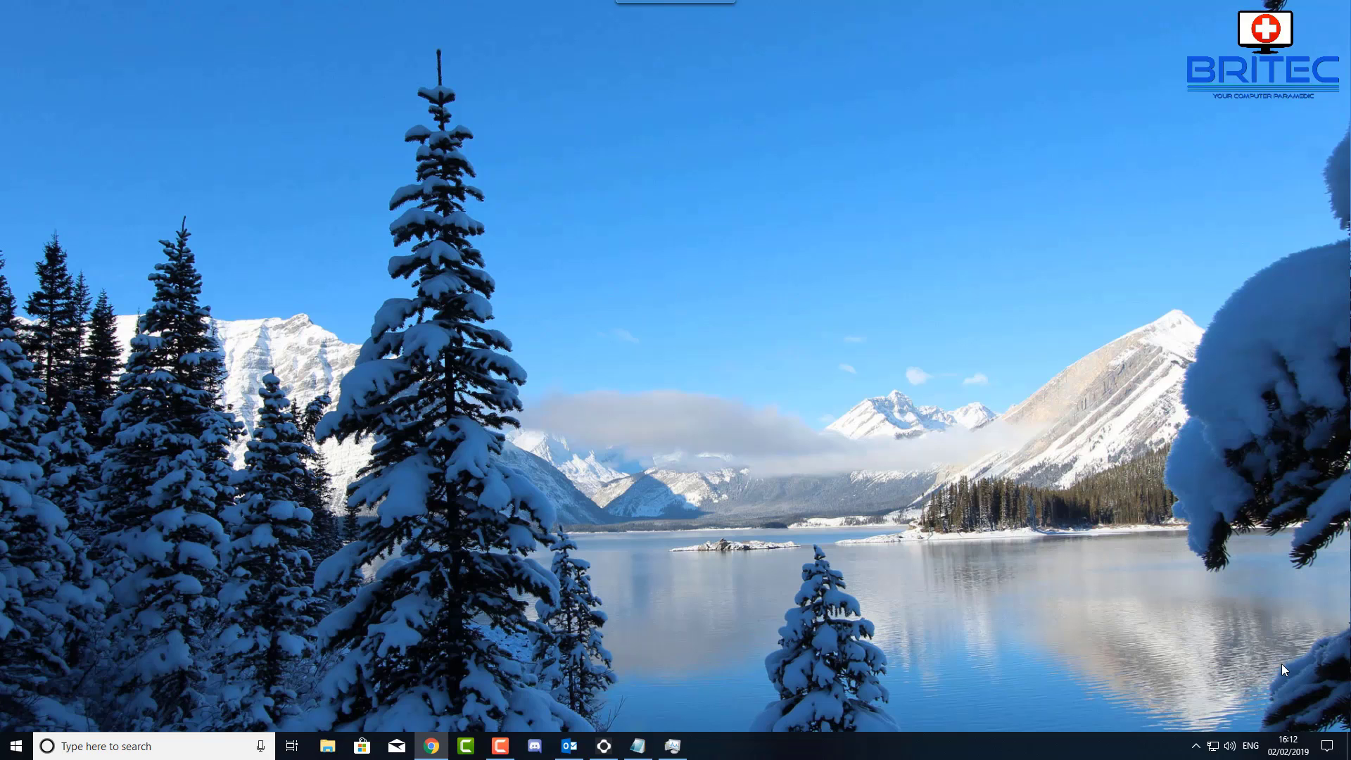
- Launch Outlook and go to the Search page of Outlook Options
left_click(568, 745)
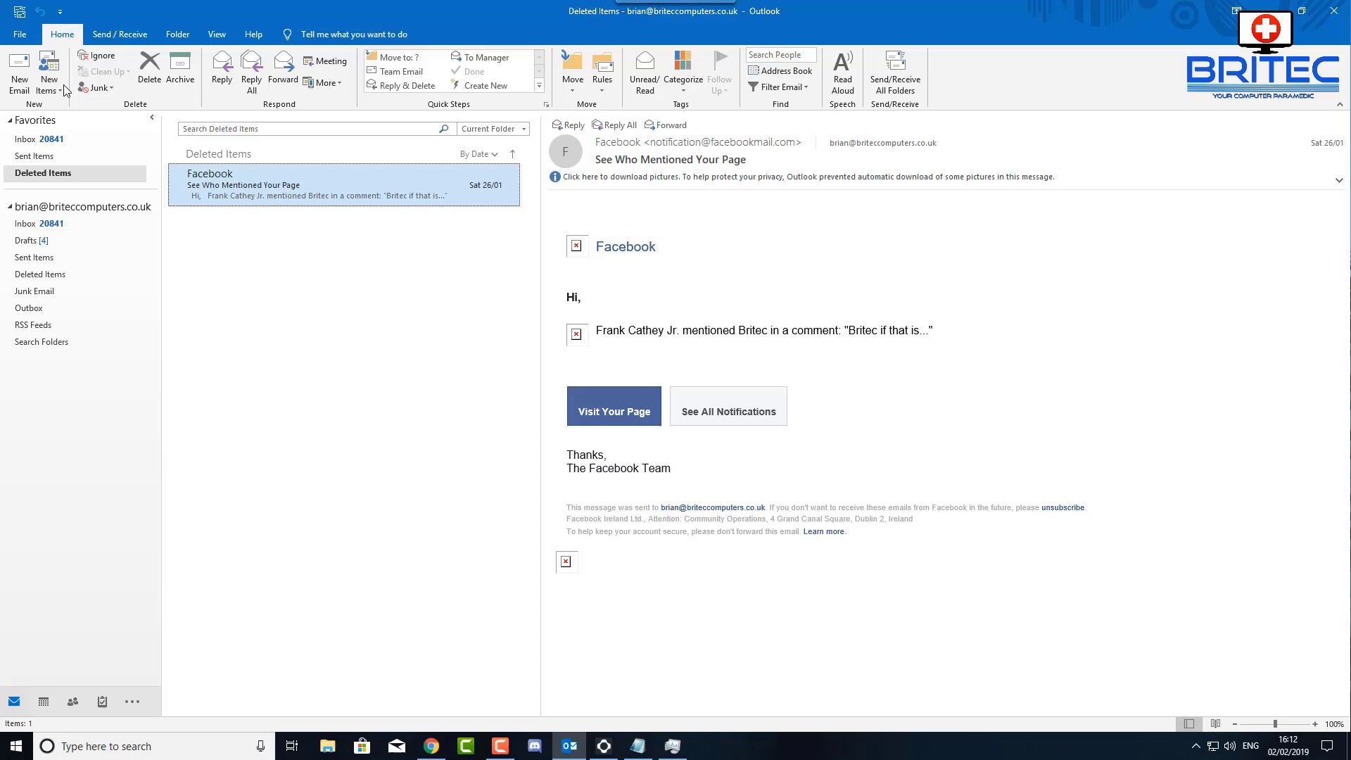
left_click(17, 35)
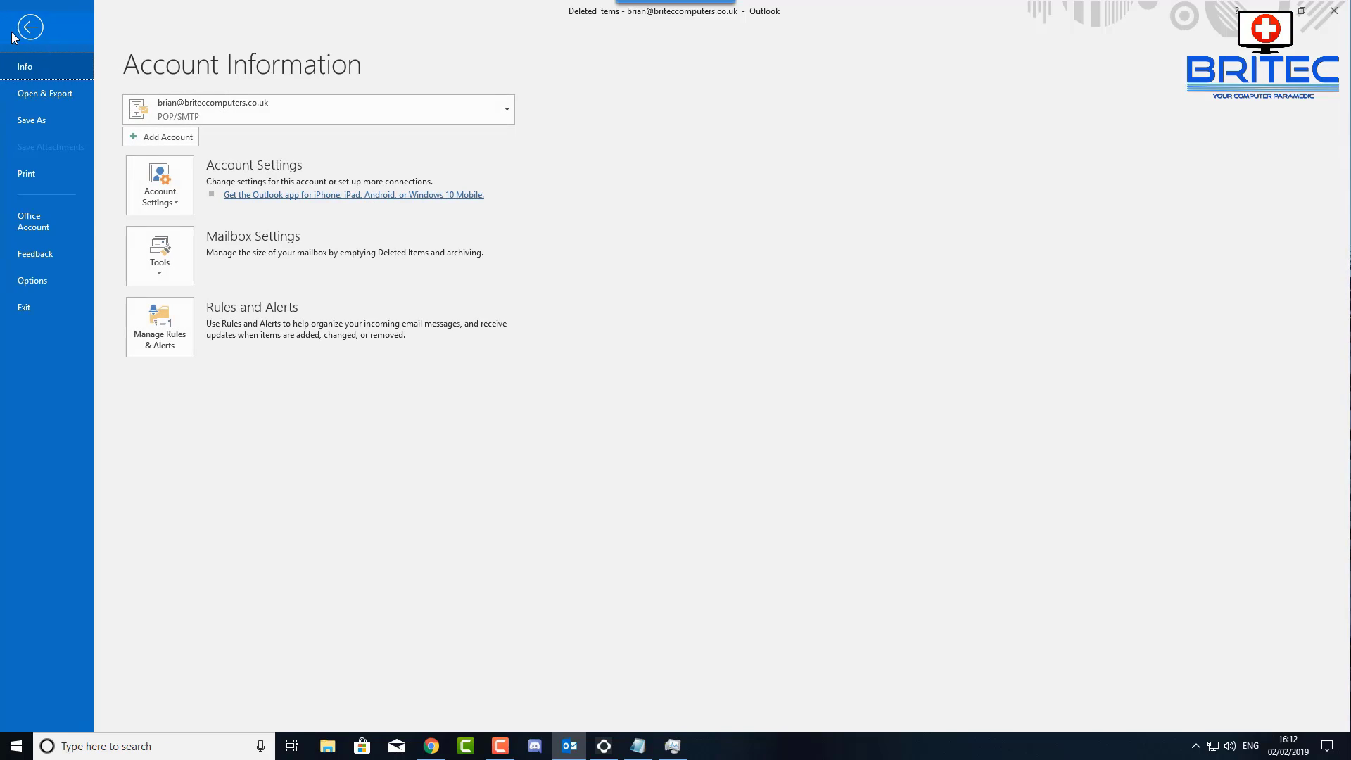
left_click(31, 279)
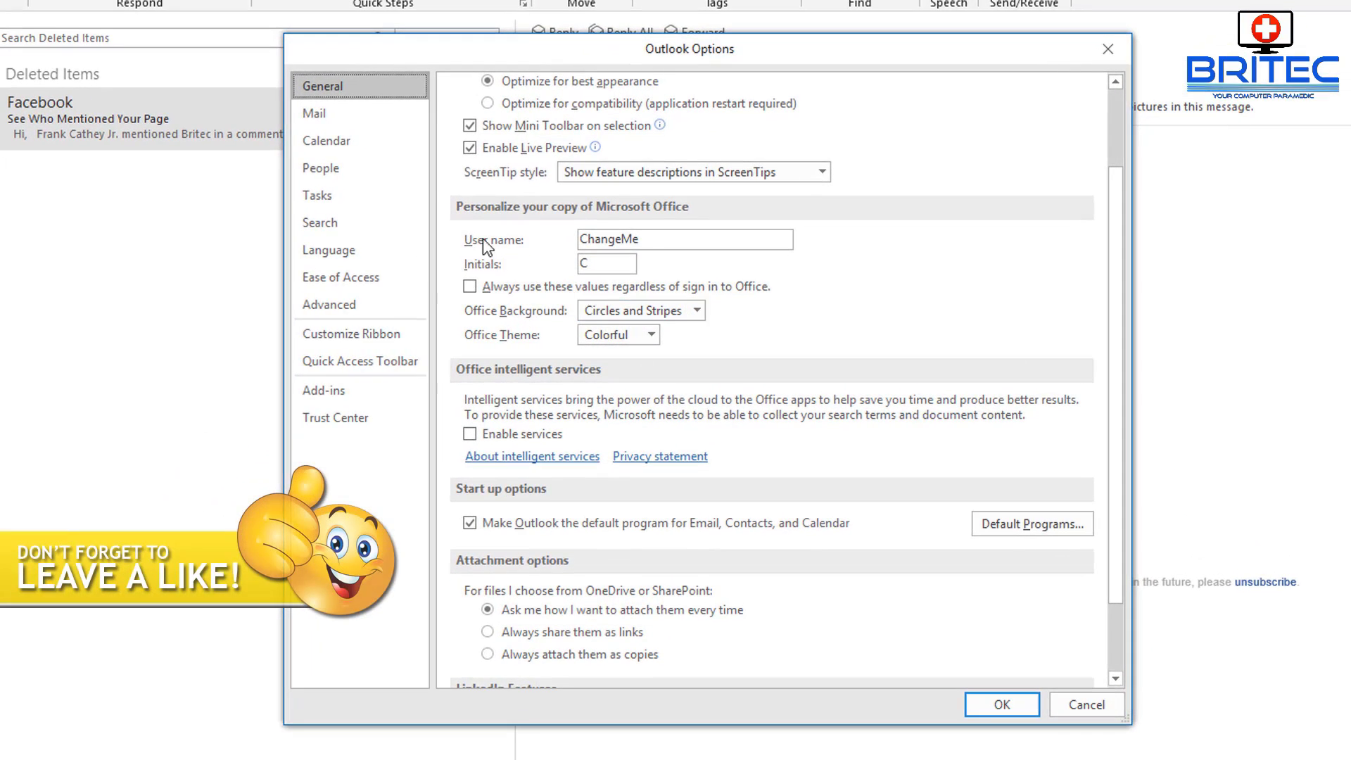
left_click(311, 218)
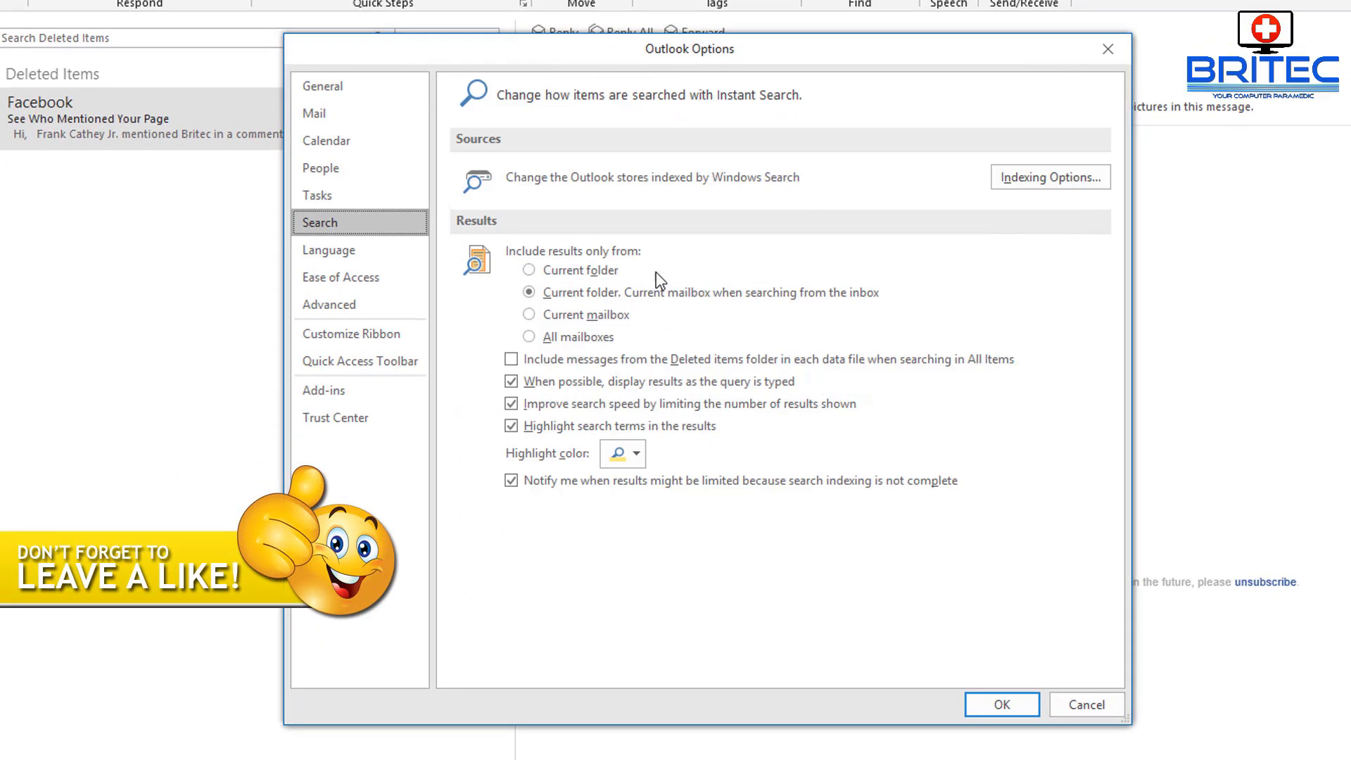
- Set the search scope to All mailboxes and include messages from the Deleted items folder
left_click(530, 337)
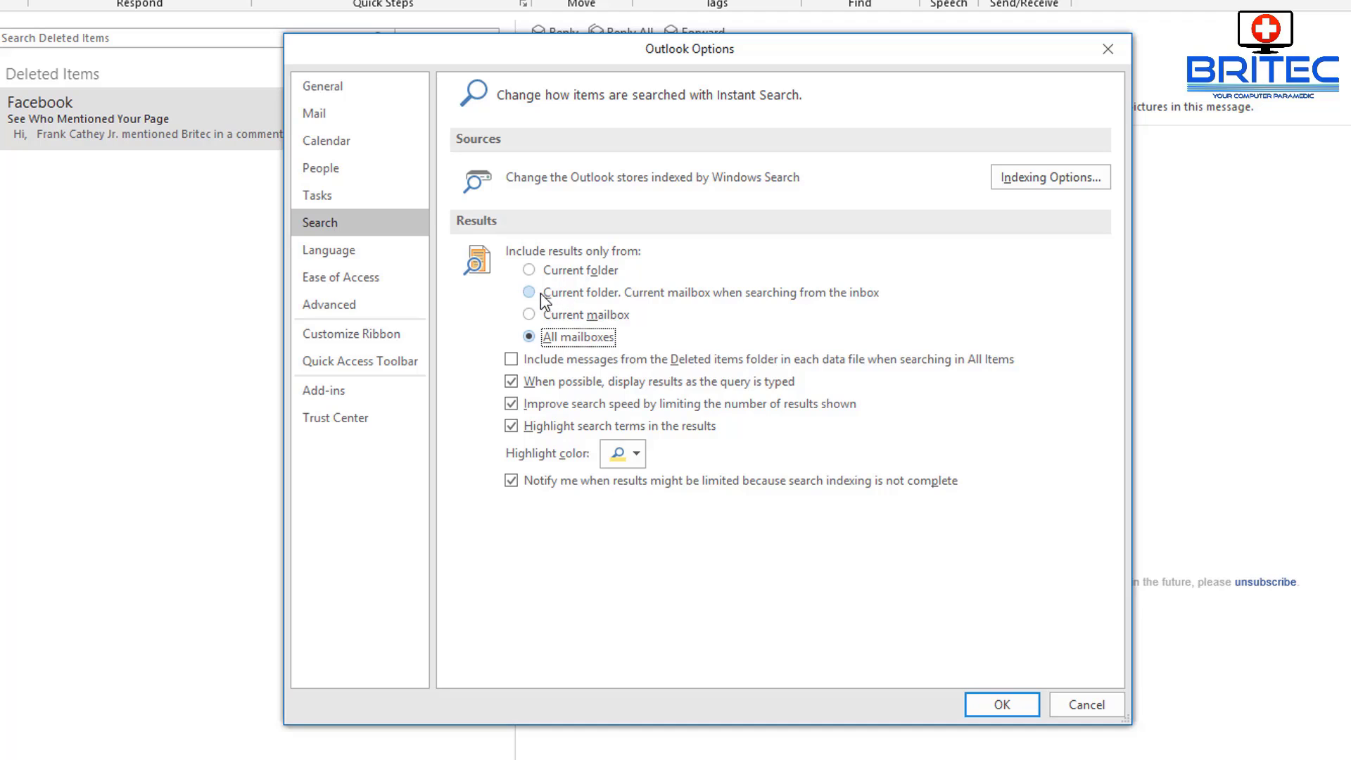
left_click(540, 293)
left_click(528, 338)
left_click(513, 362)
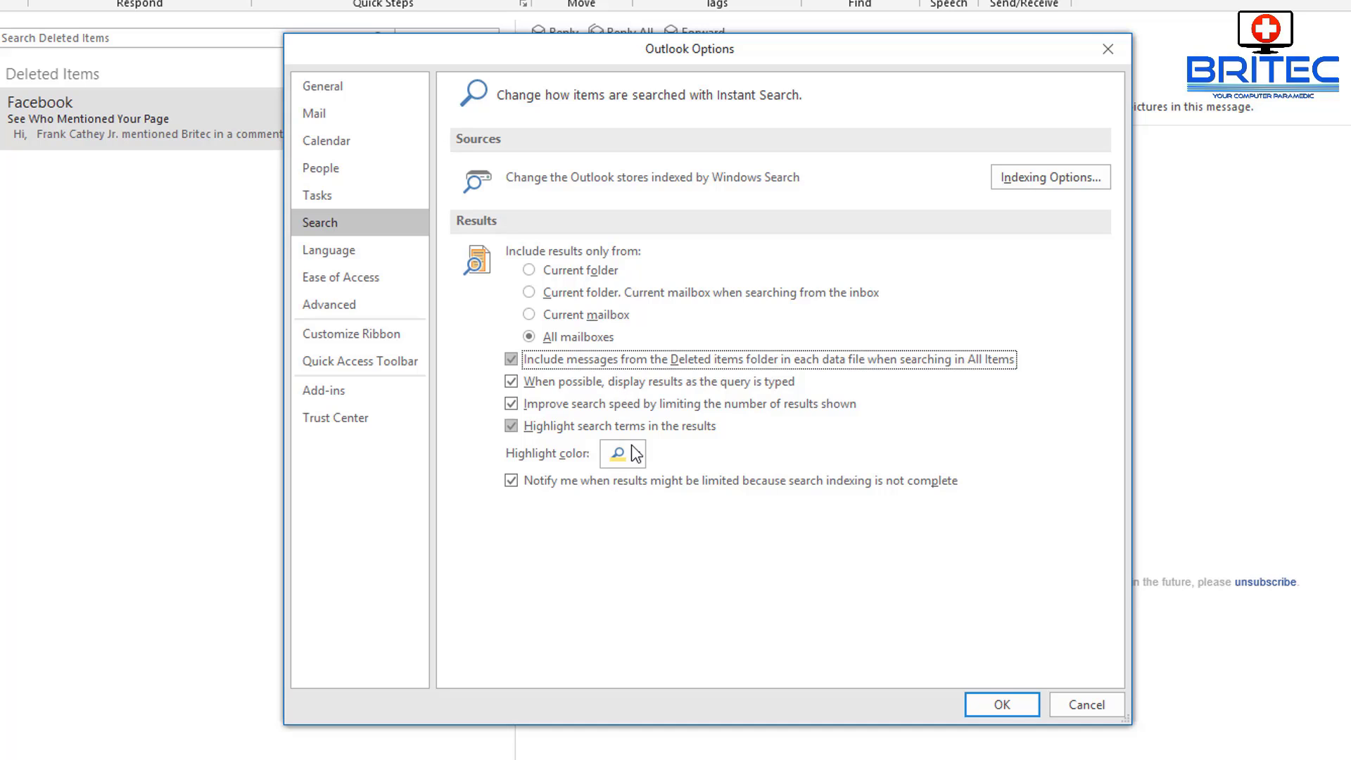
left_click(335, 225)
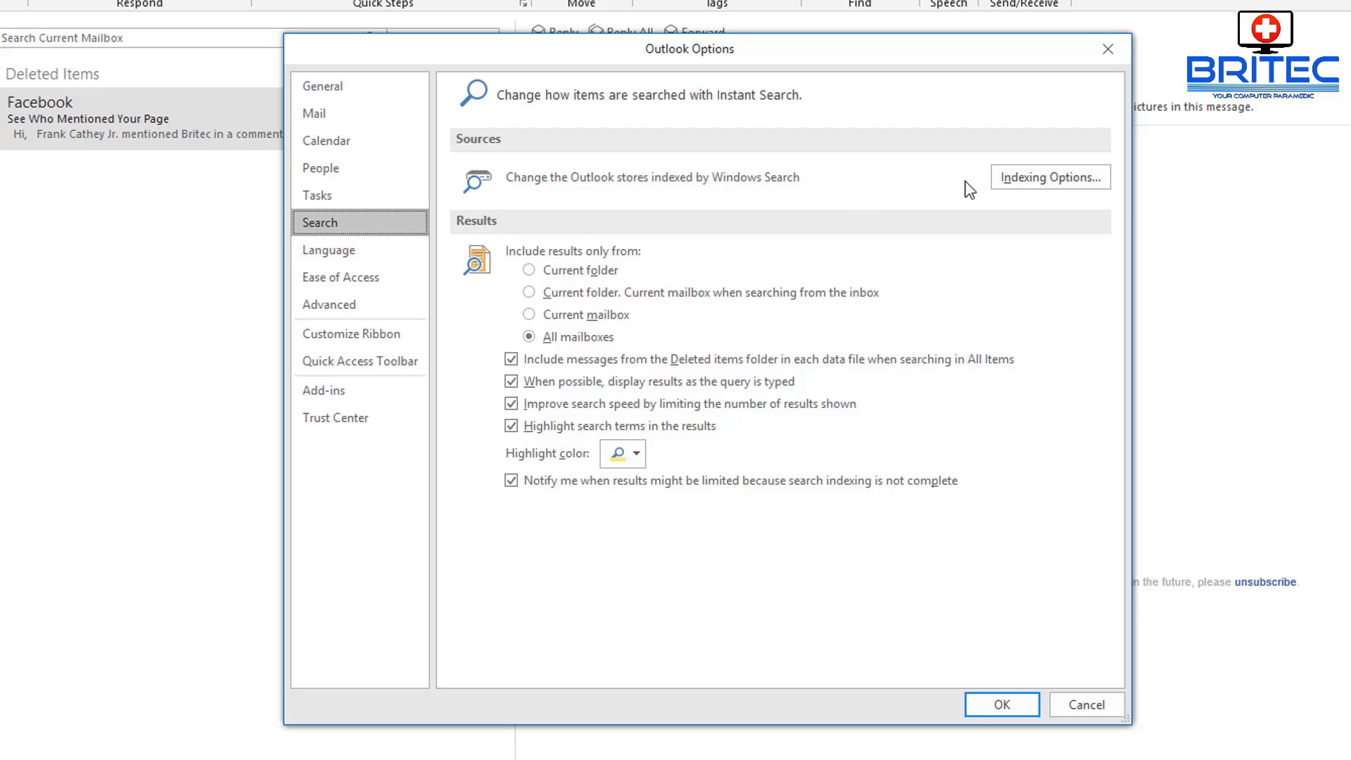
- In Indexing Options, select Microsoft Outlook and review the indexed locations list via Modify
left_click(1083, 181)
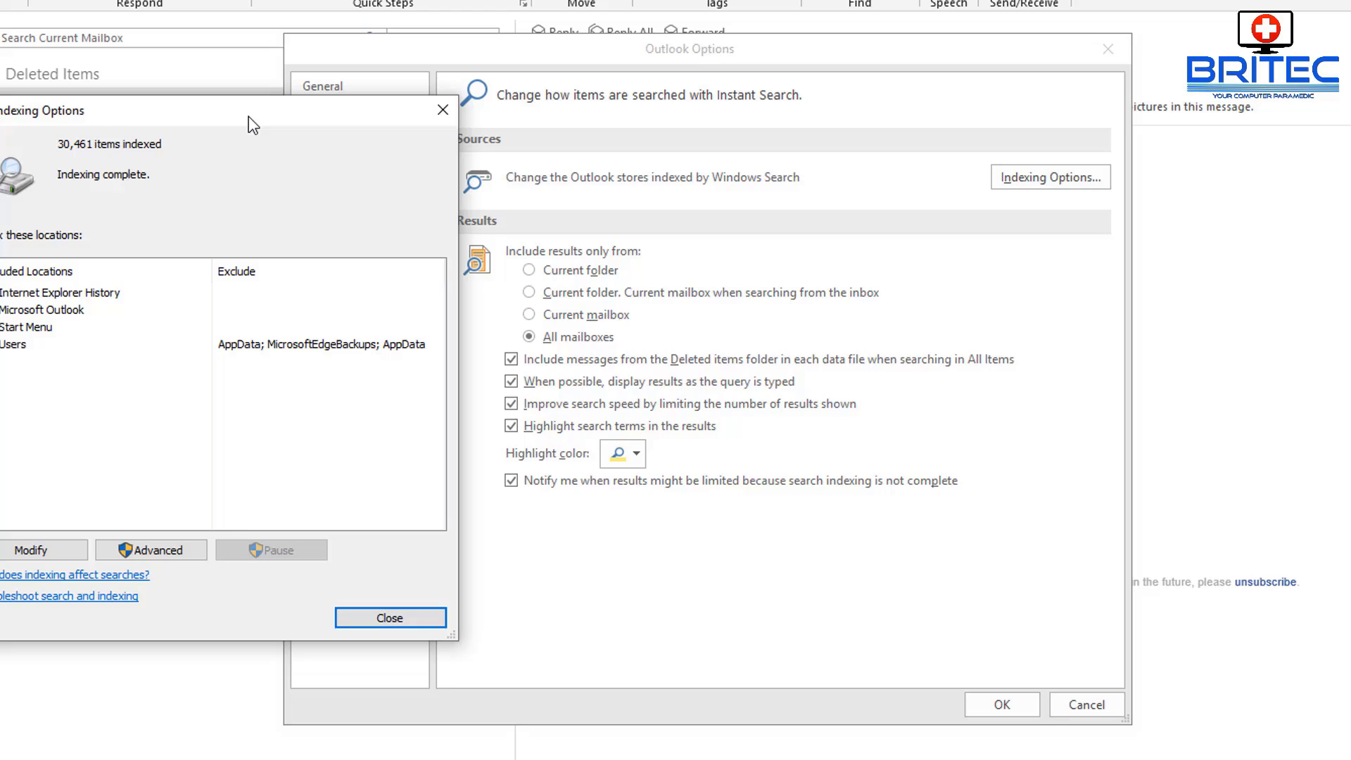
left_click_drag(247, 116, 768, 162)
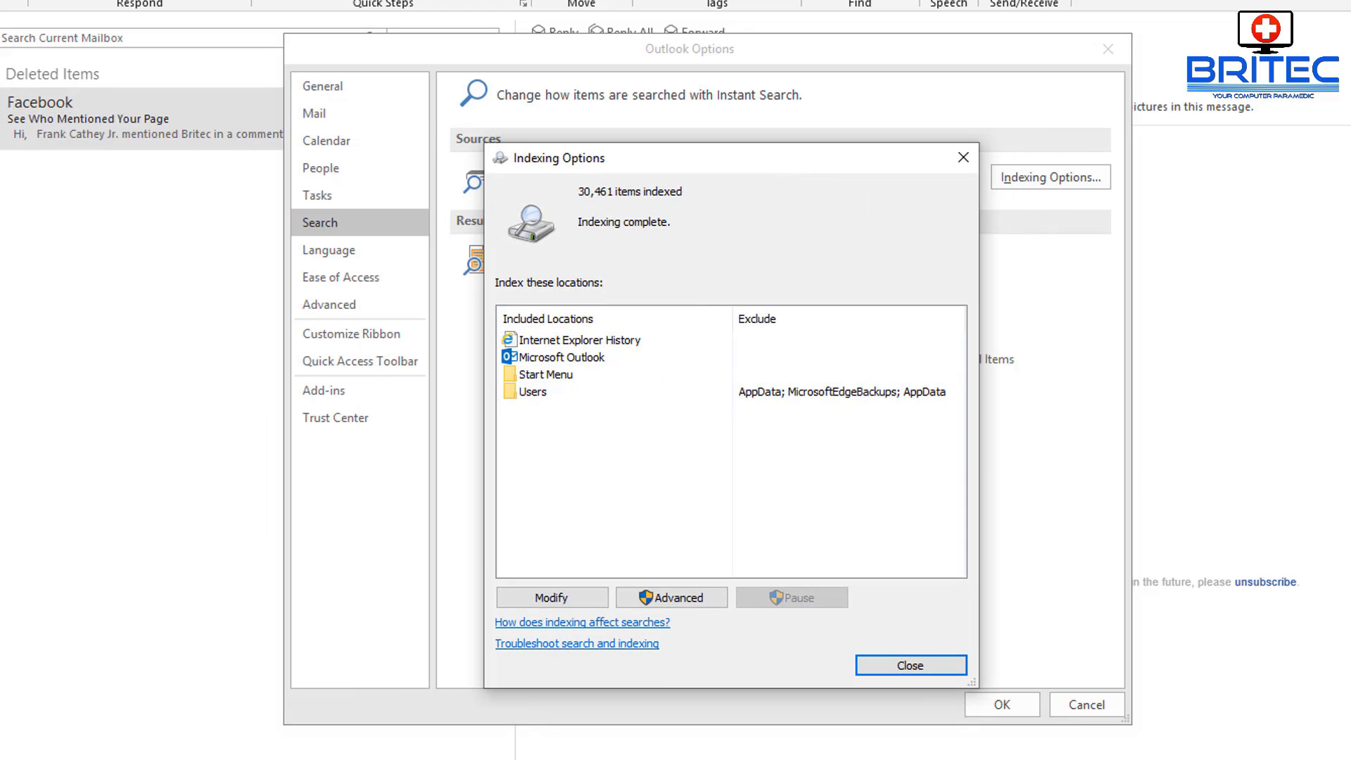
left_click(1087, 428)
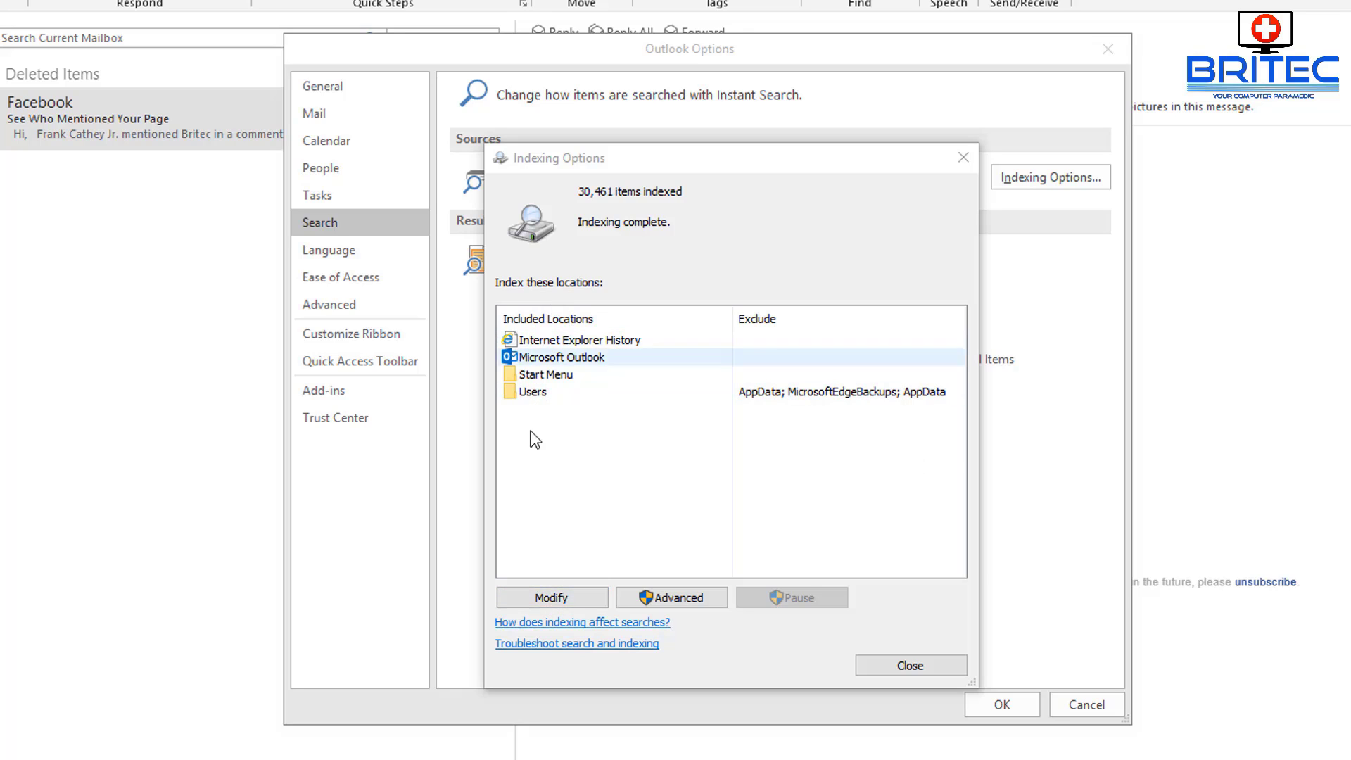
left_click(550, 598)
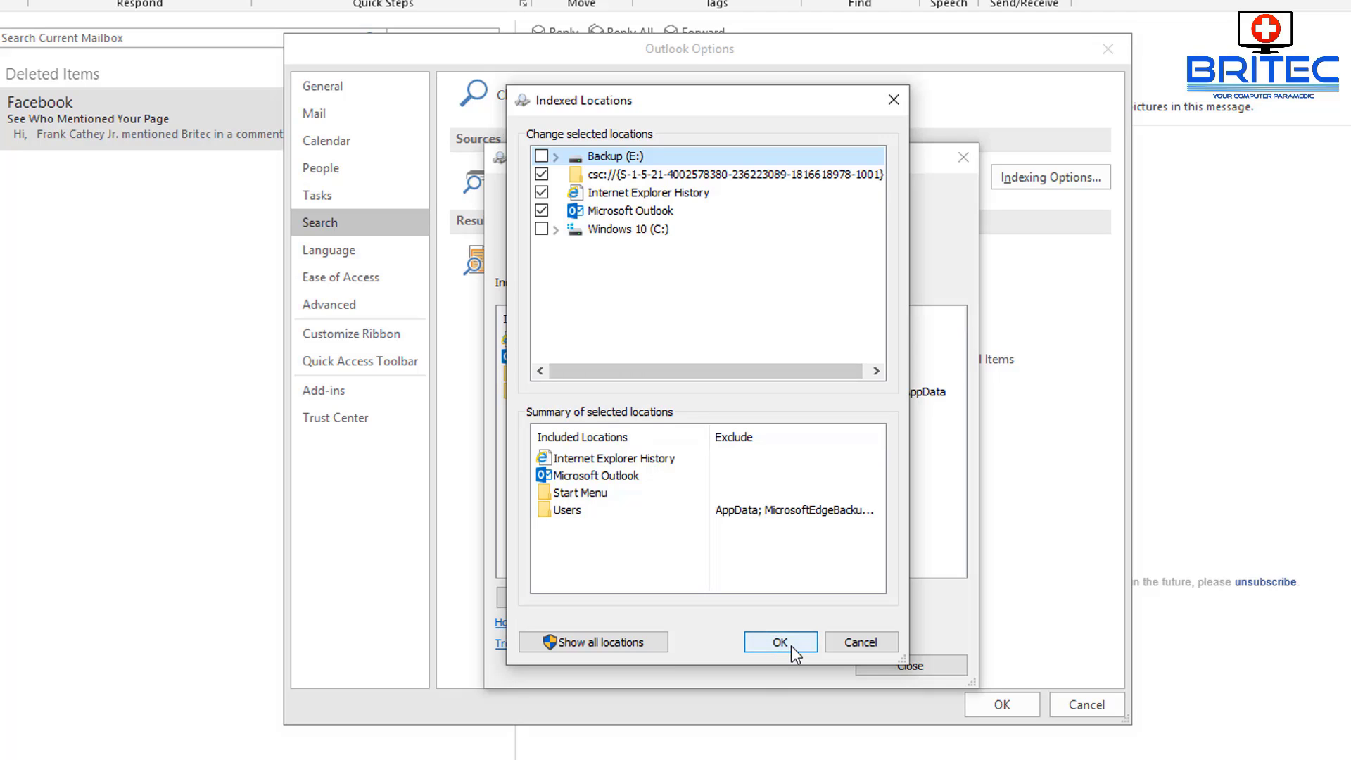
left_click(791, 645)
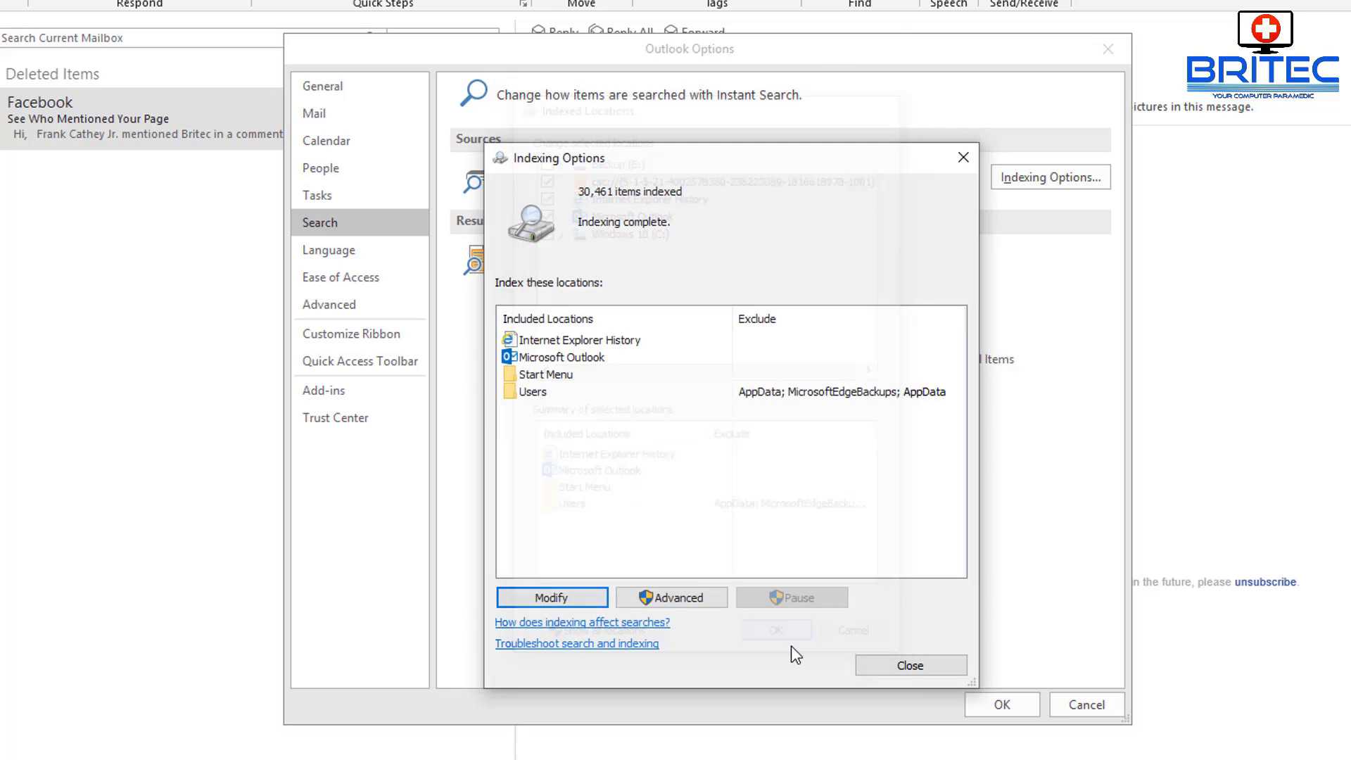
- Show the File Types tab of Advanced indexing options and scroll through the extension list
left_click(691, 596)
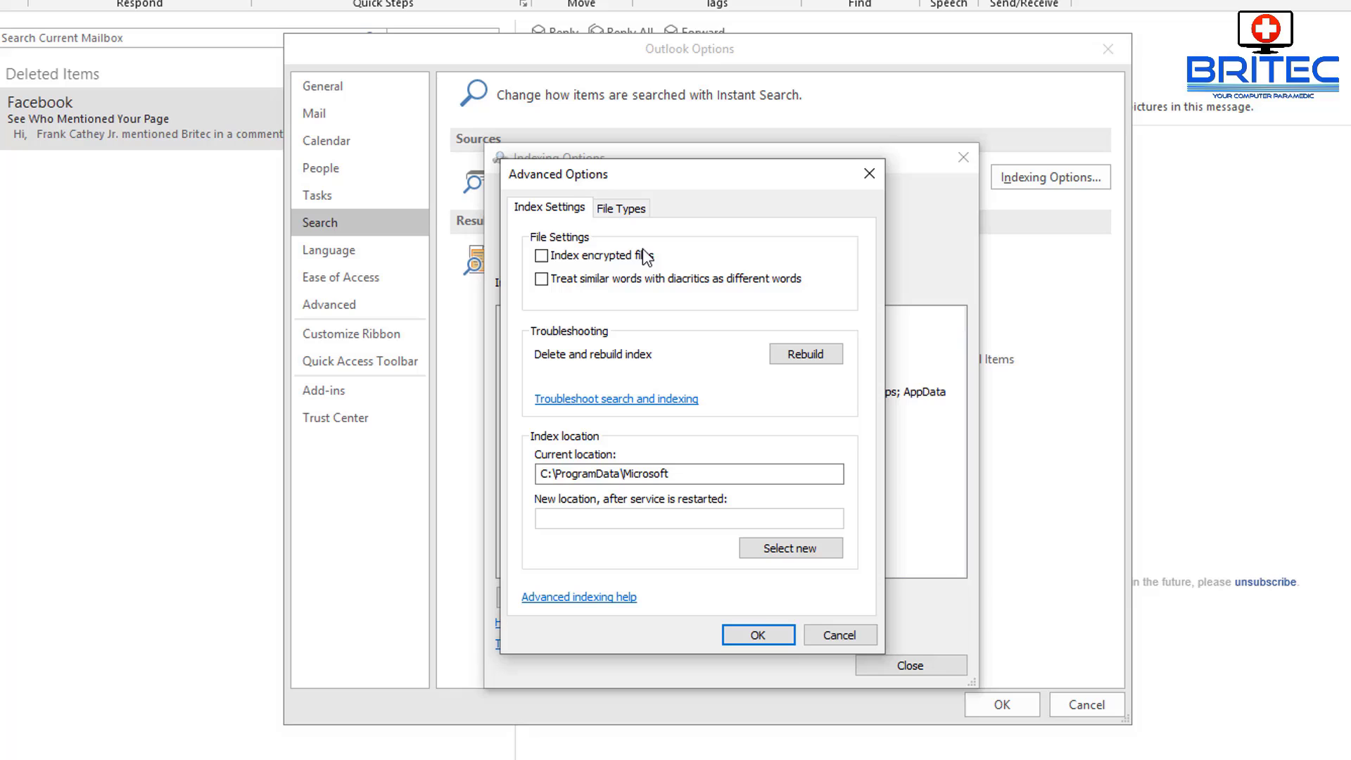
left_click(620, 212)
left_click(618, 212)
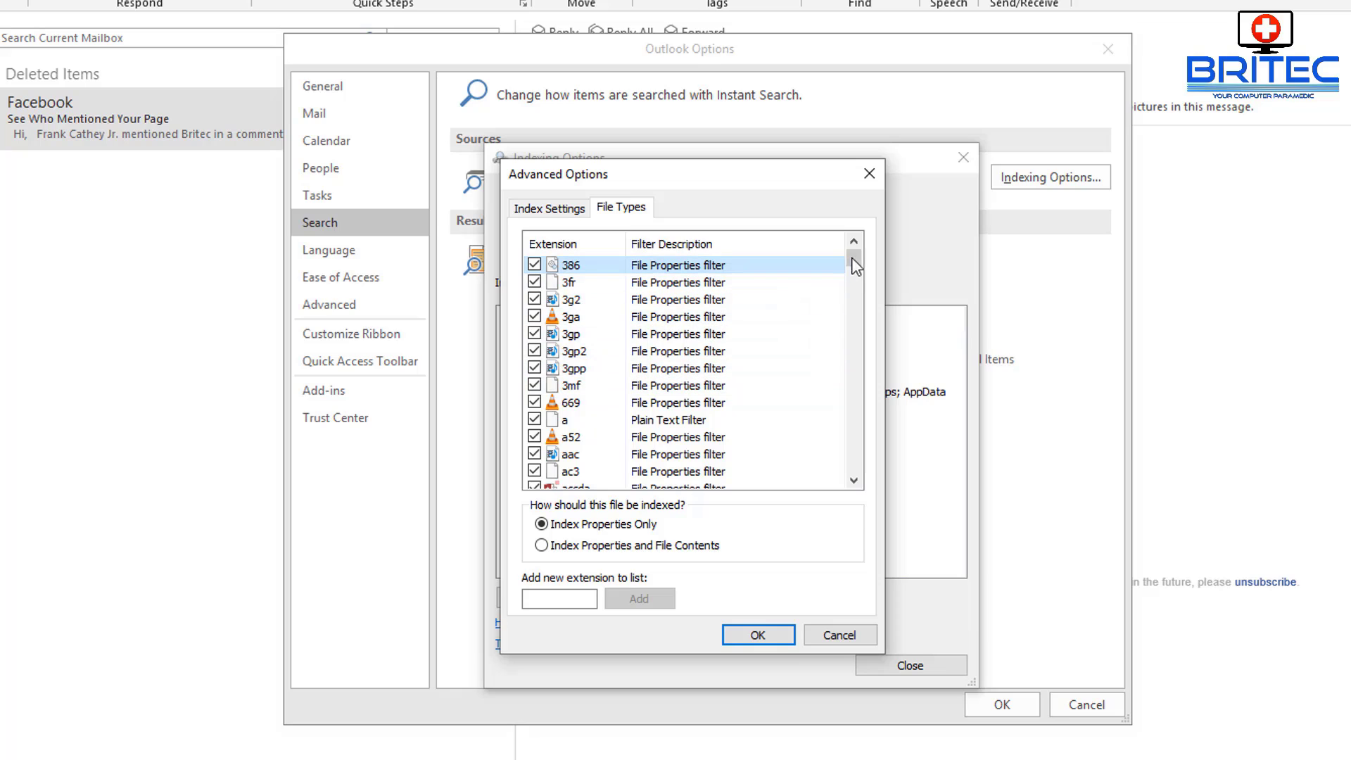
left_click(853, 480)
left_click_drag(853, 264, 865, 395)
scroll(865, 396, "down", 4)
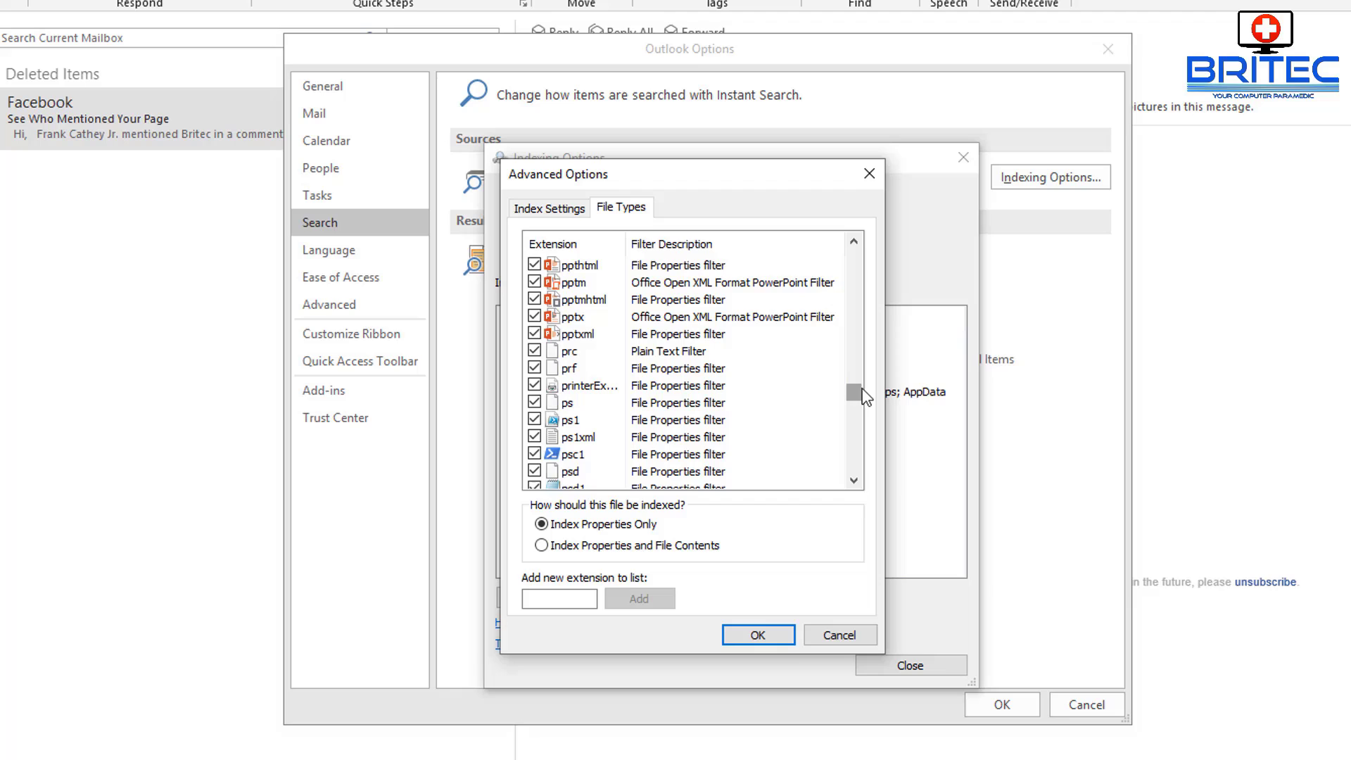
scroll(866, 396, "down", 2)
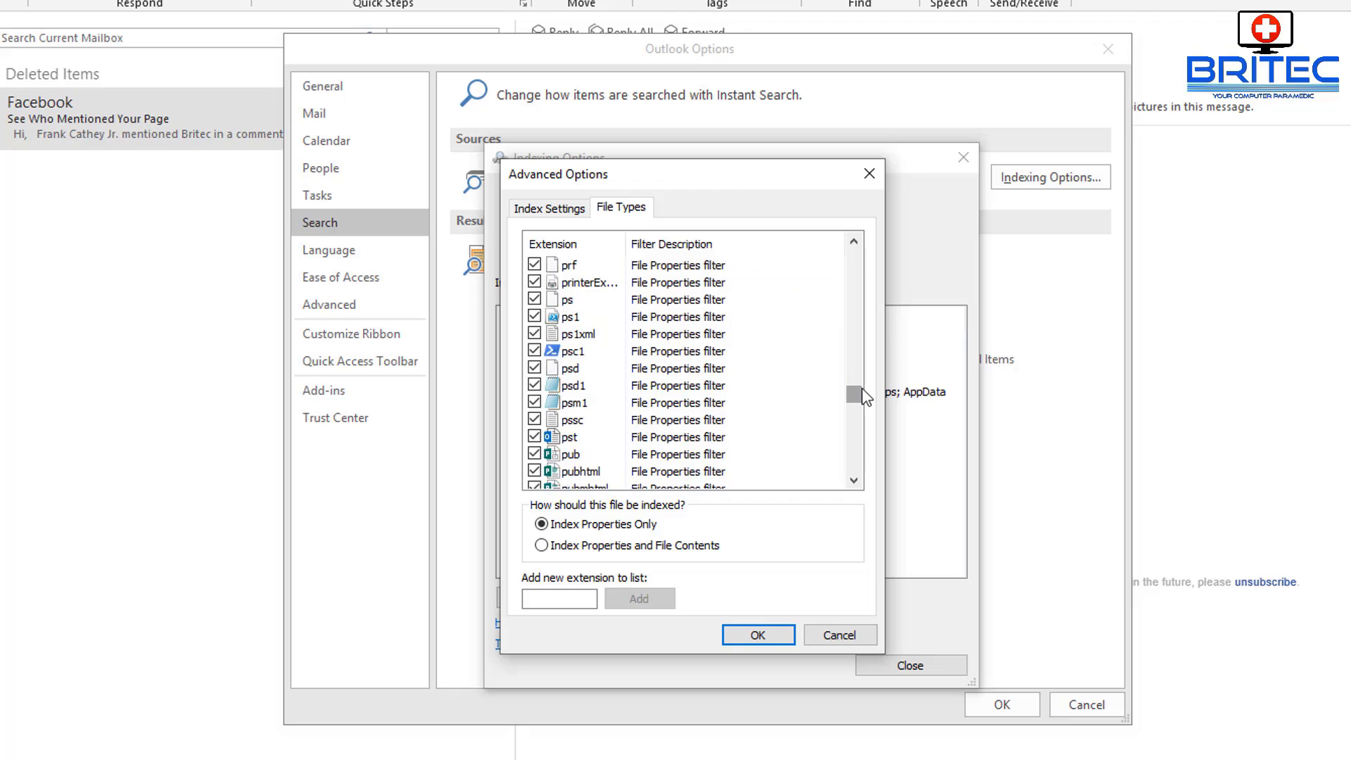
- Select the pst extension, then enter 'pst' as a new extension and clear it again
left_click(587, 437)
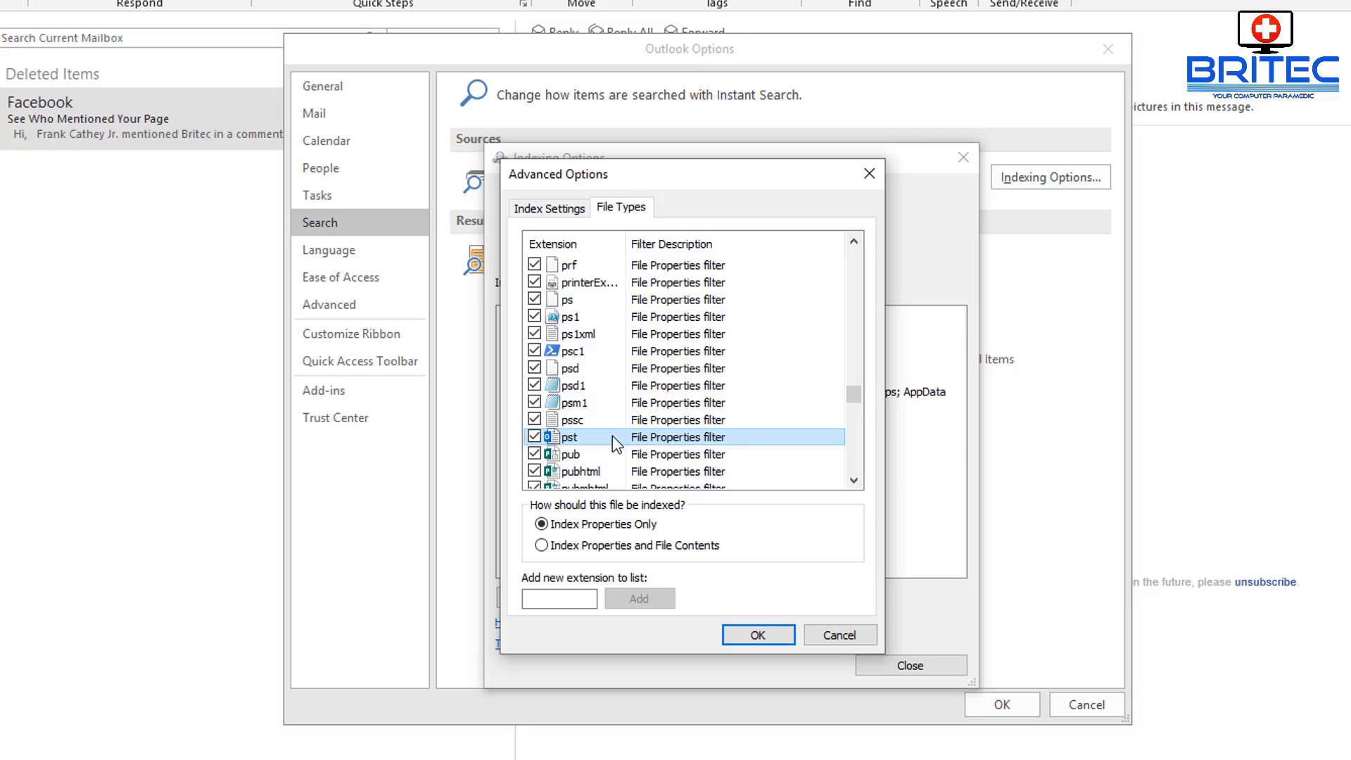
left_click(553, 598)
type("pst")
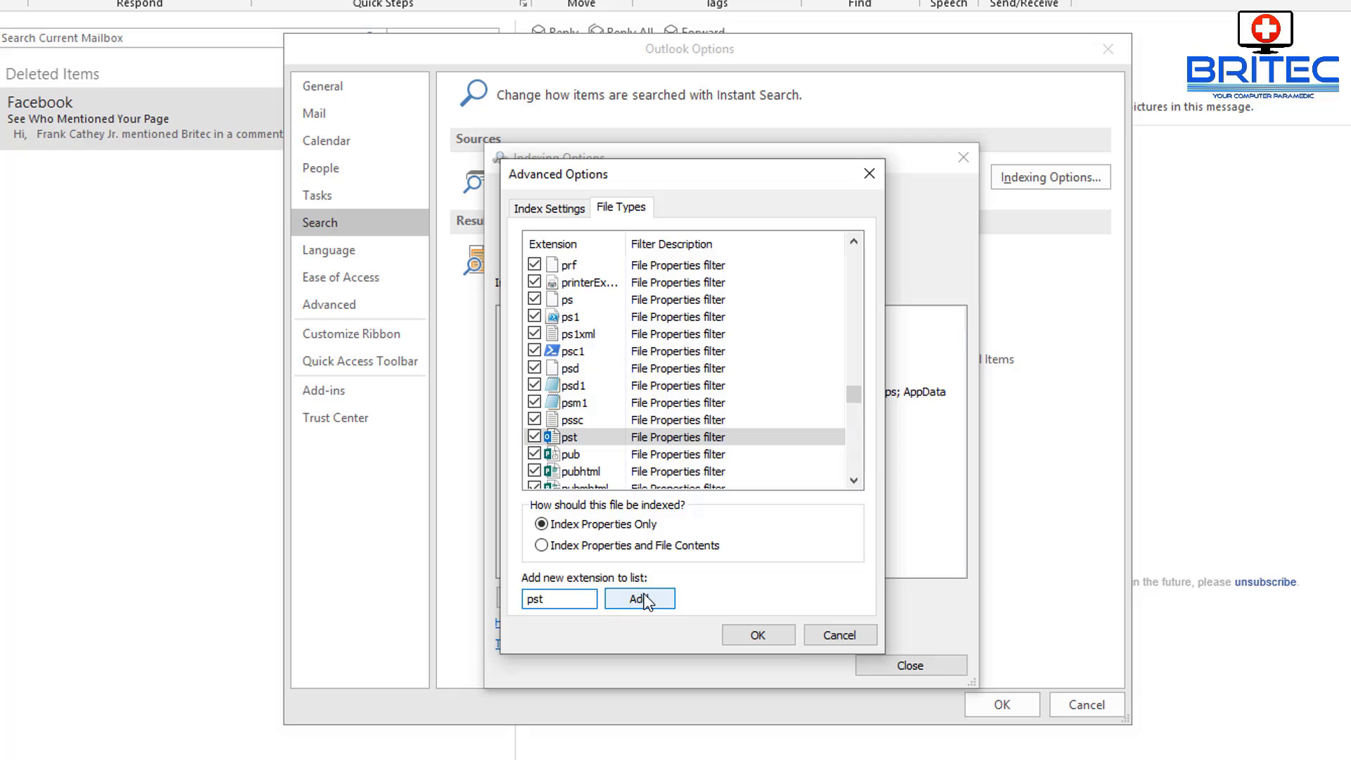
double_click(563, 599)
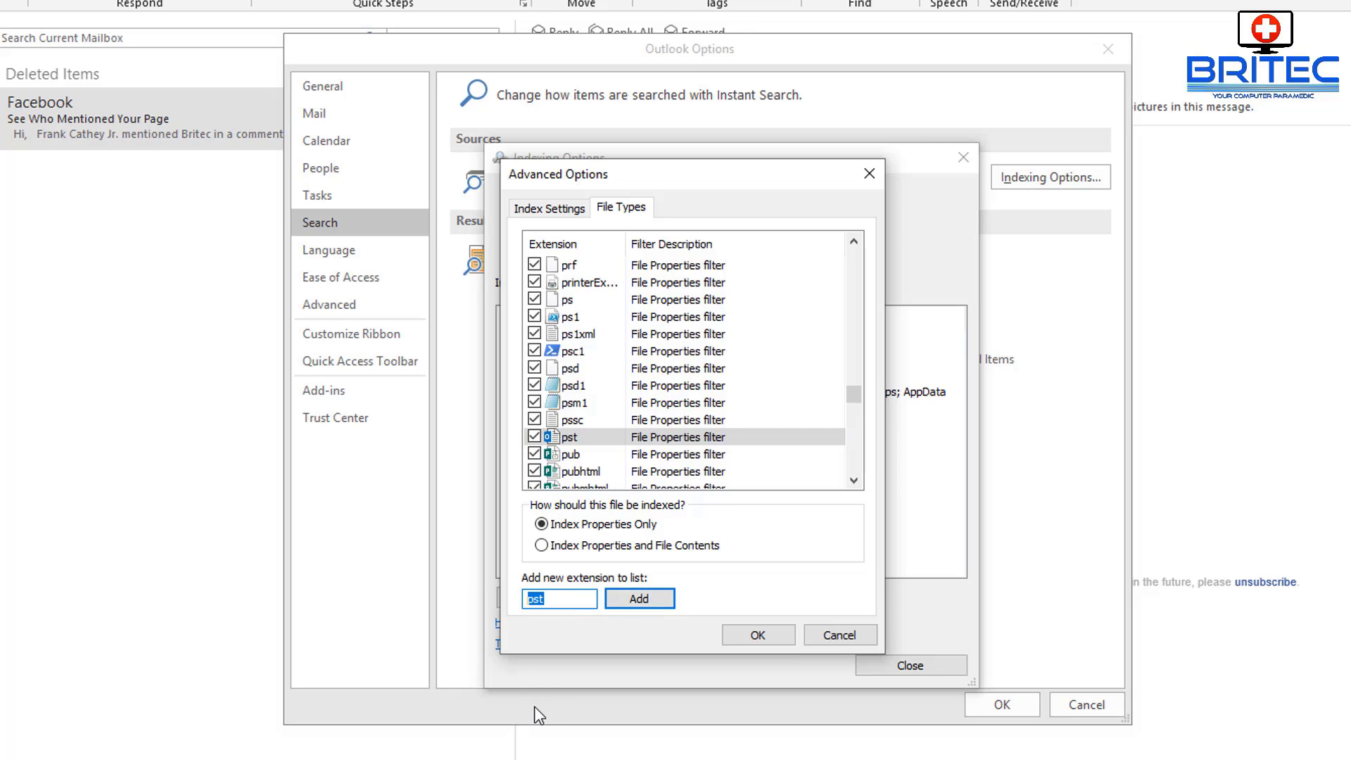
key("BackSpace")
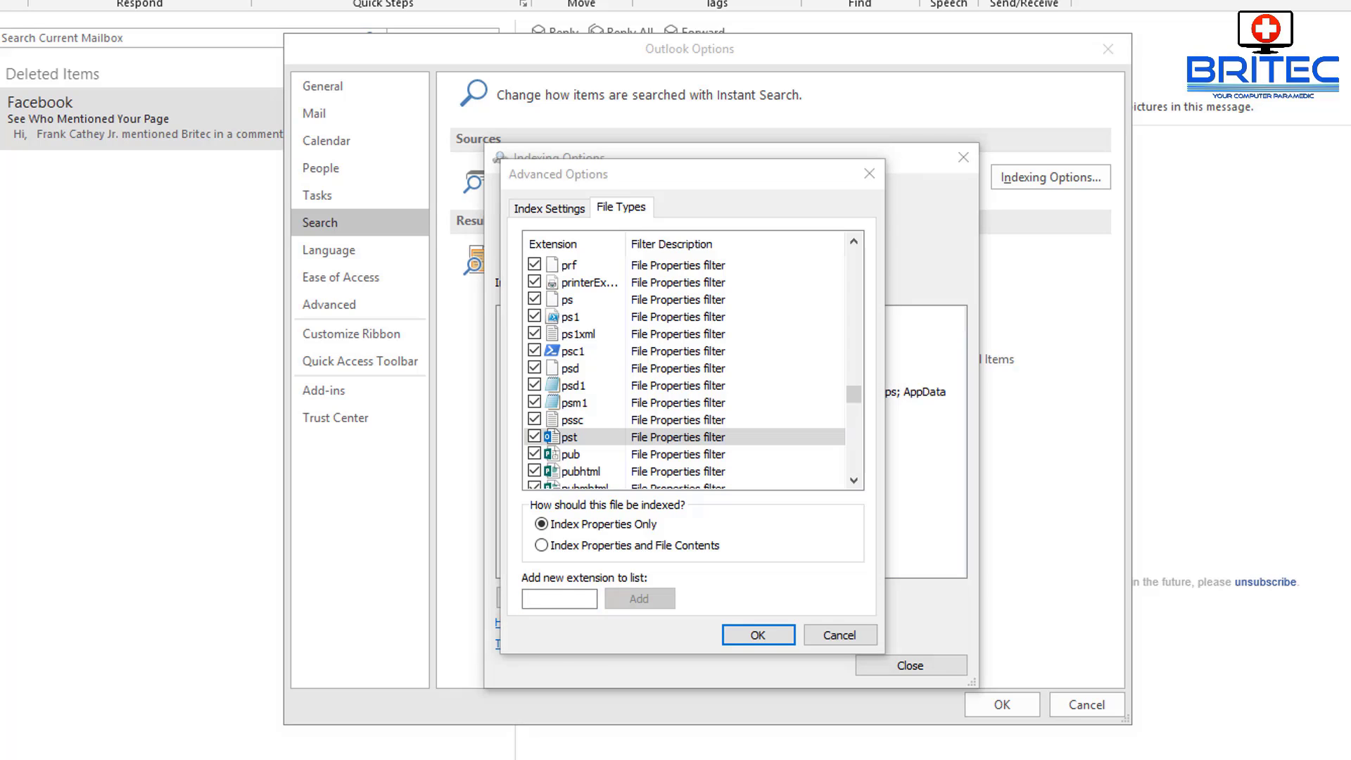
- Rebuild the search index from the Advanced indexing settings and confirm it with OK
left_click(758, 636)
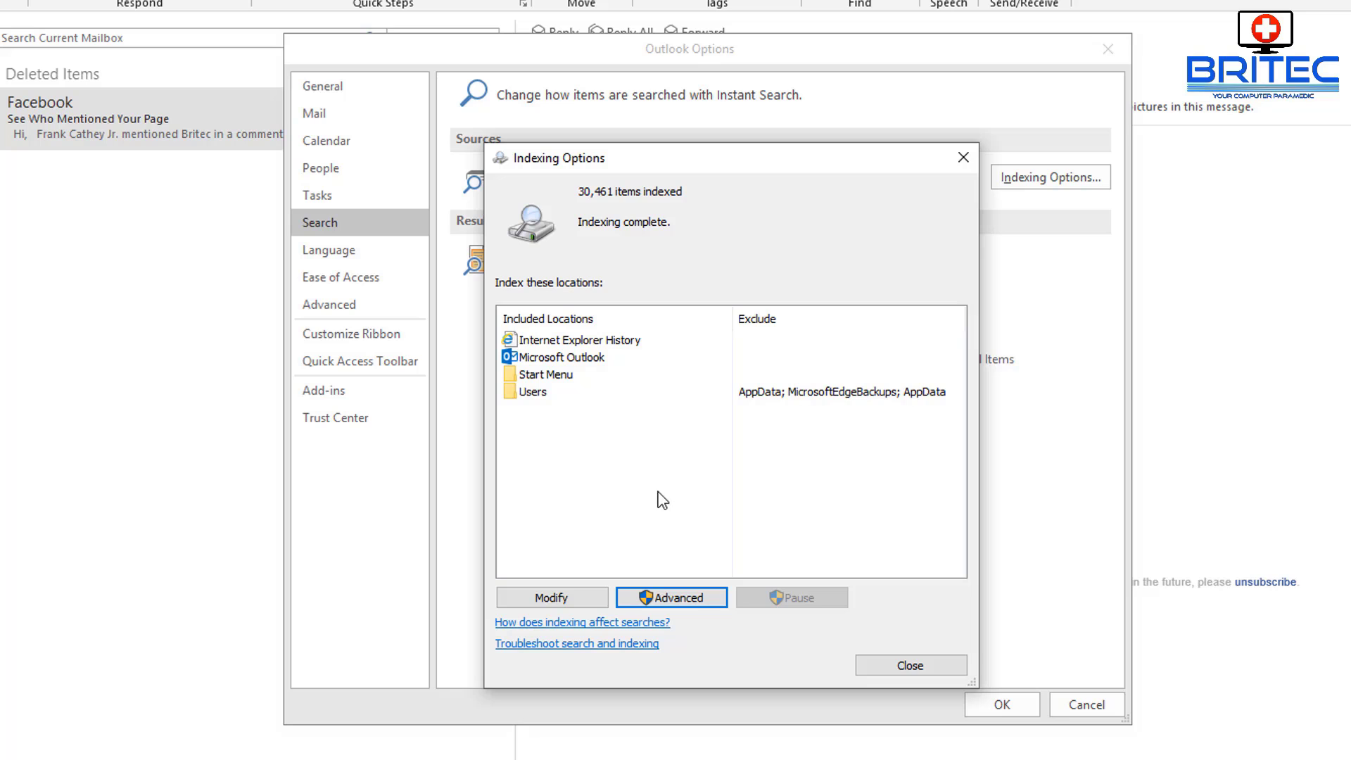
left_click(692, 597)
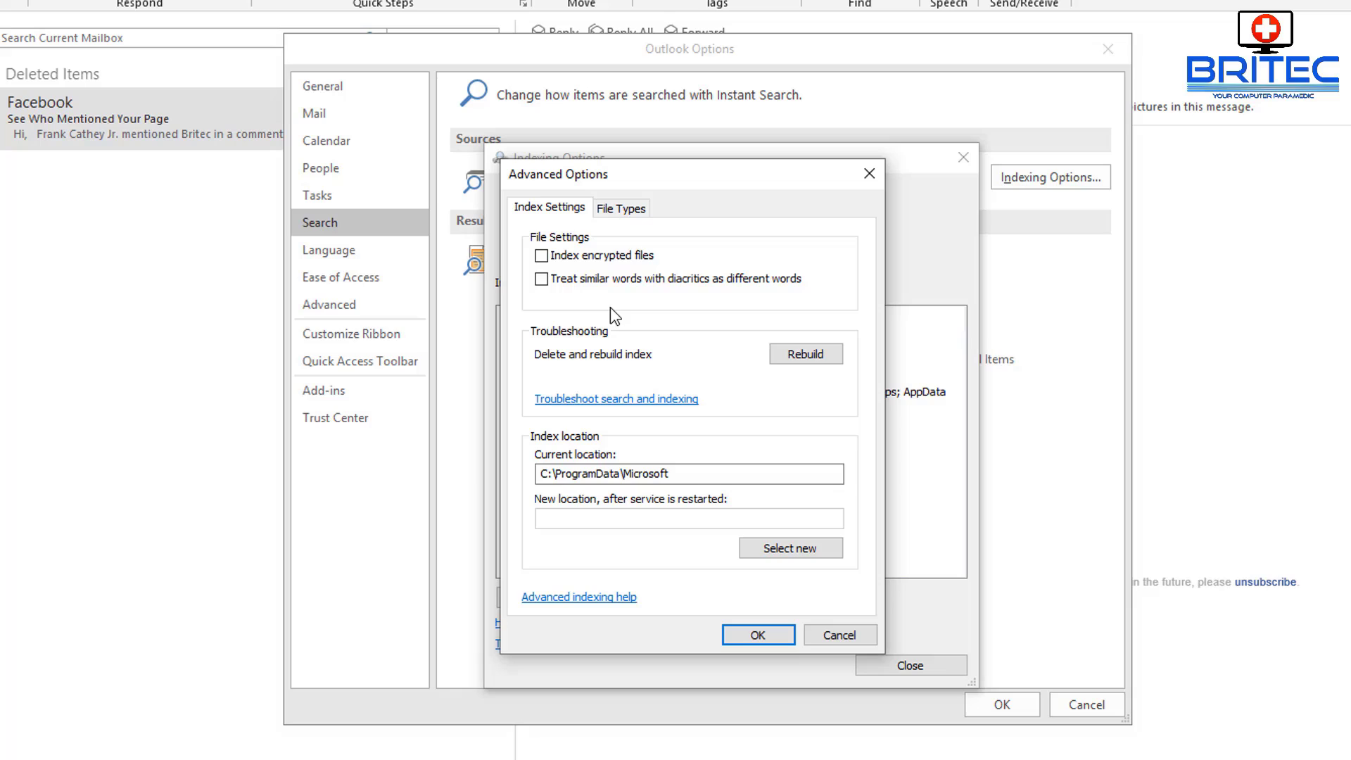
left_click(804, 355)
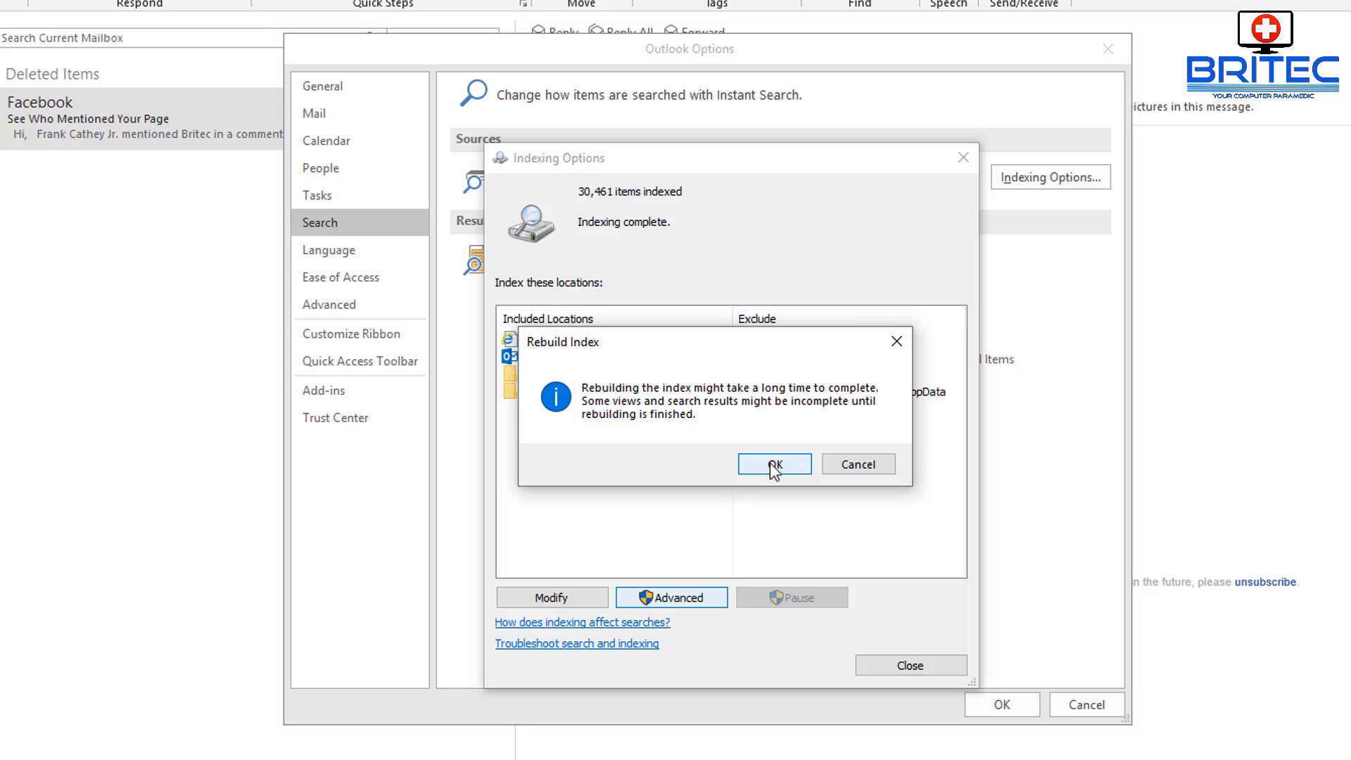
left_click(774, 466)
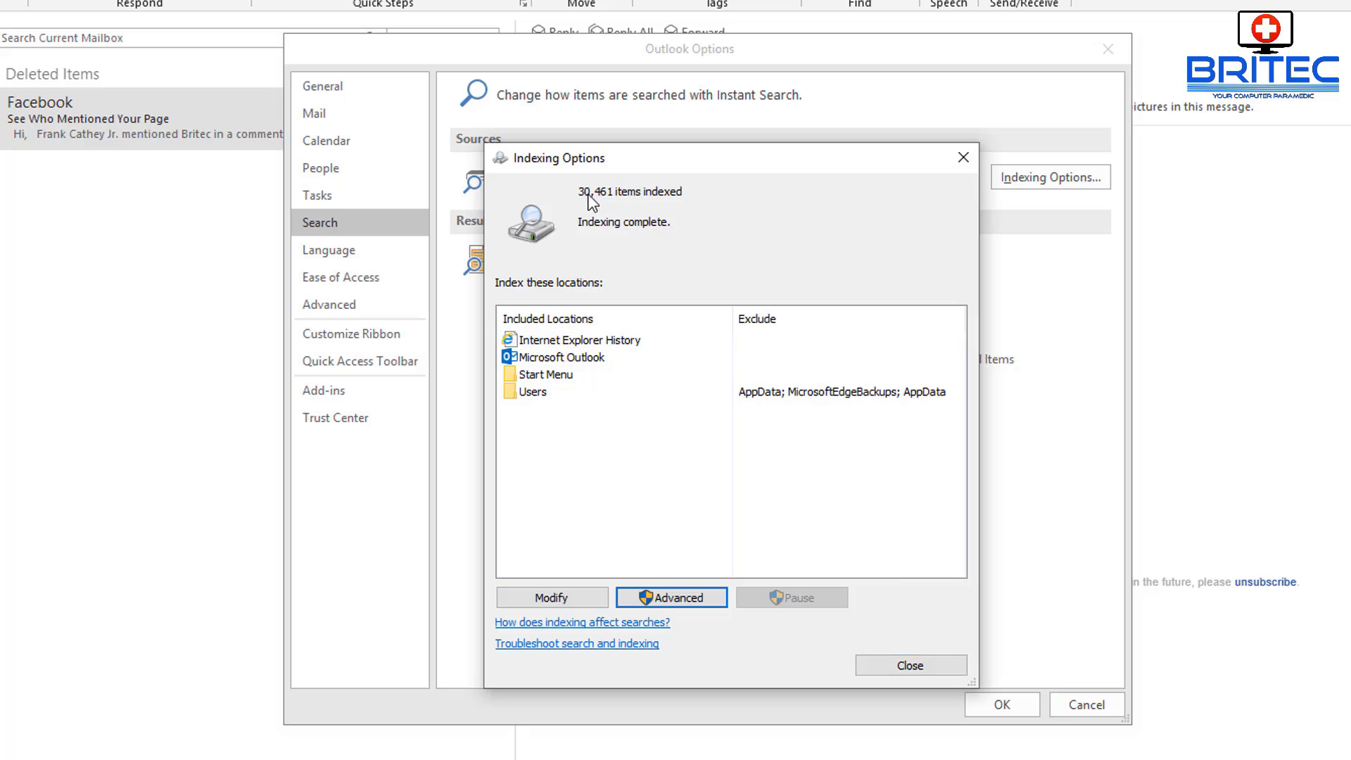
- Close Indexing Options, apply Outlook Options with OK, and exit Outlook
left_click(903, 662)
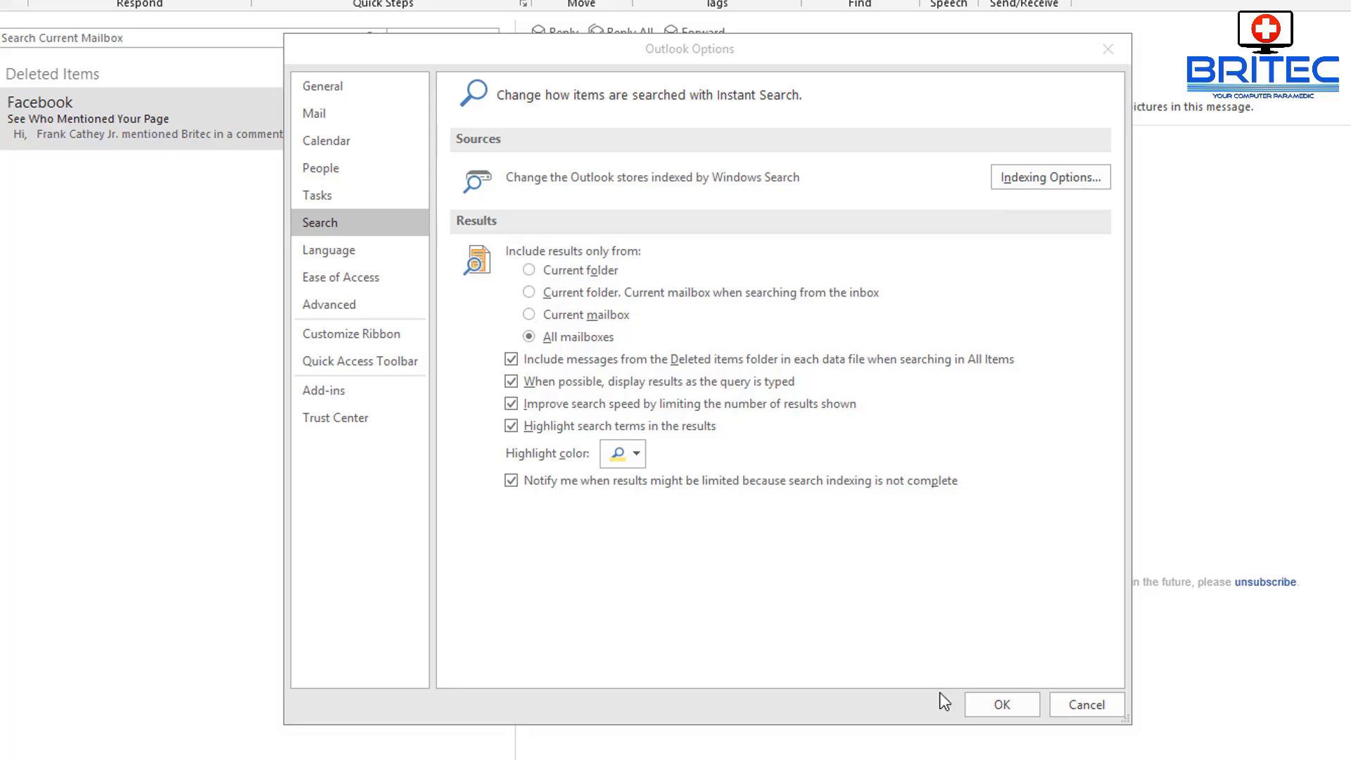
left_click(1000, 704)
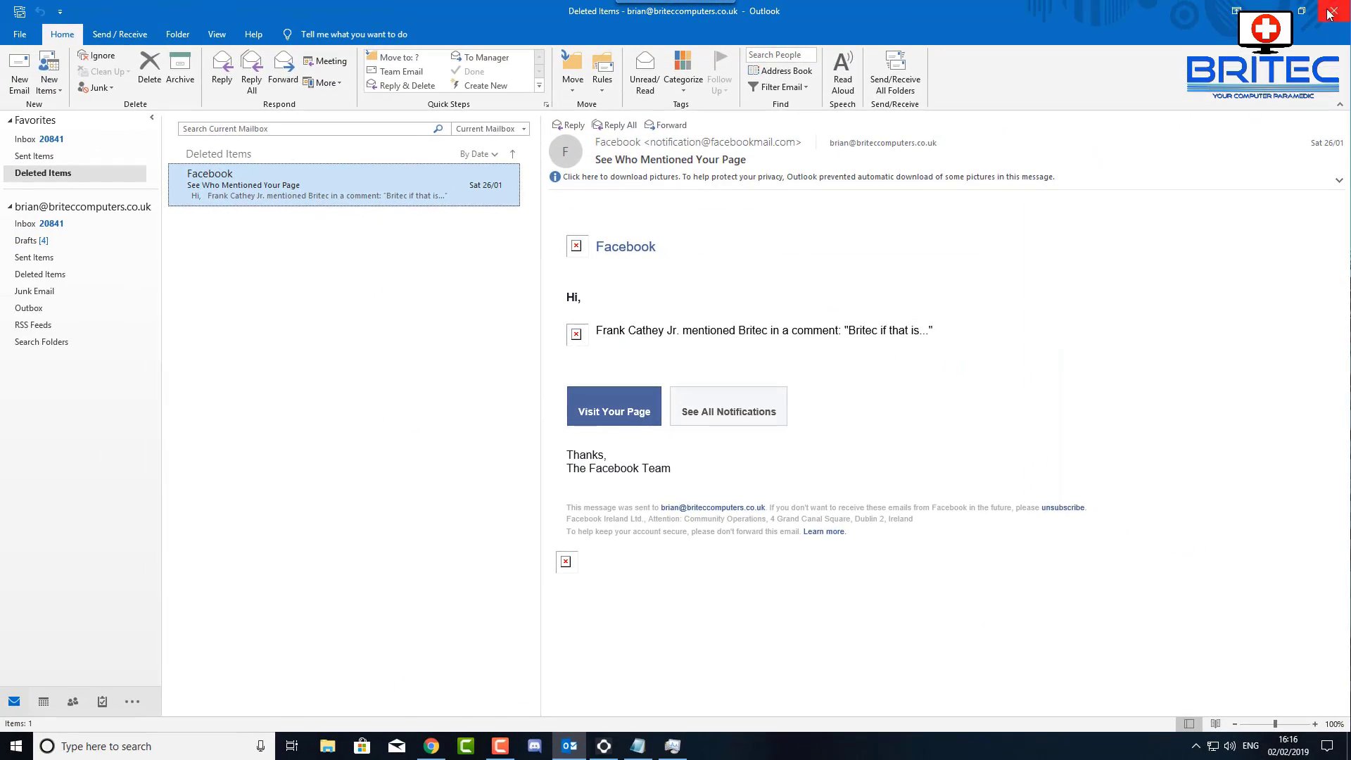
left_click(1332, 10)
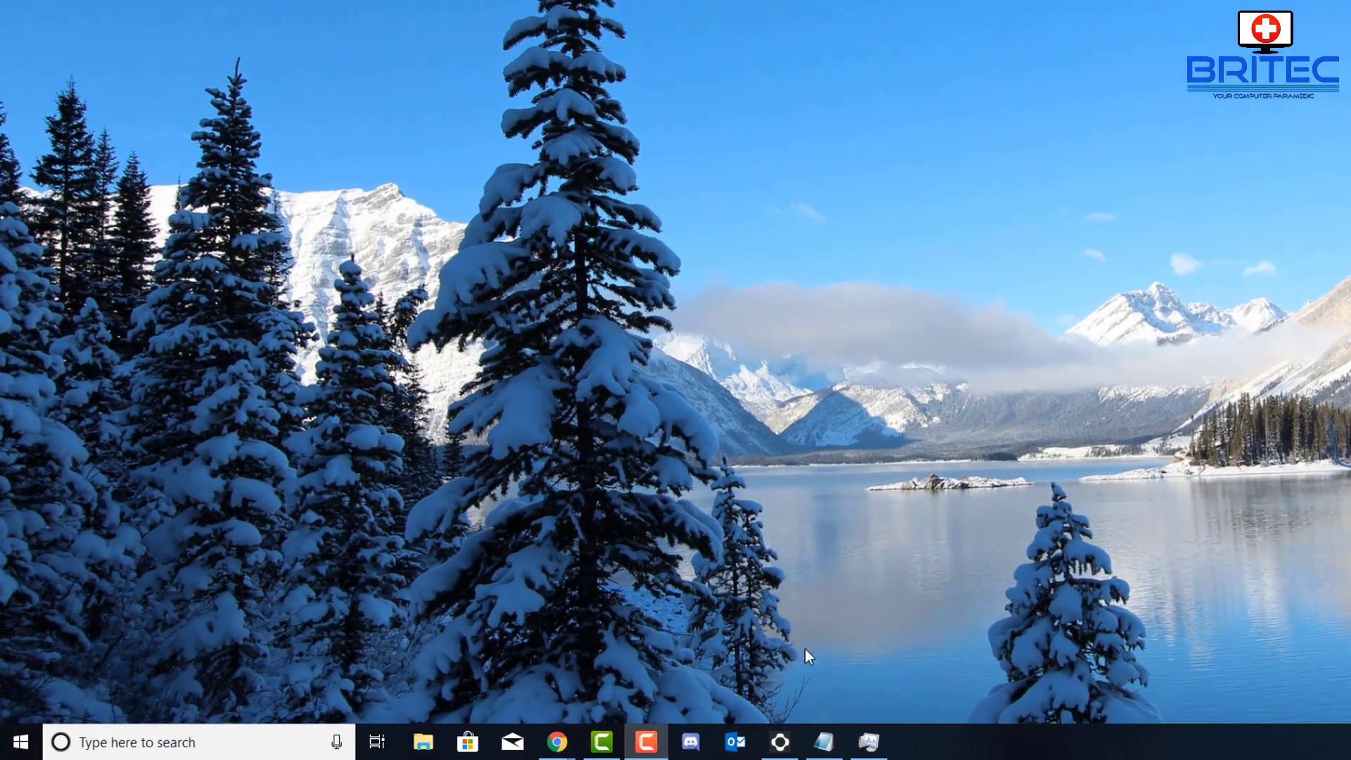
- Search Windows for 'control panel' and launch Control Panel
left_click(234, 746)
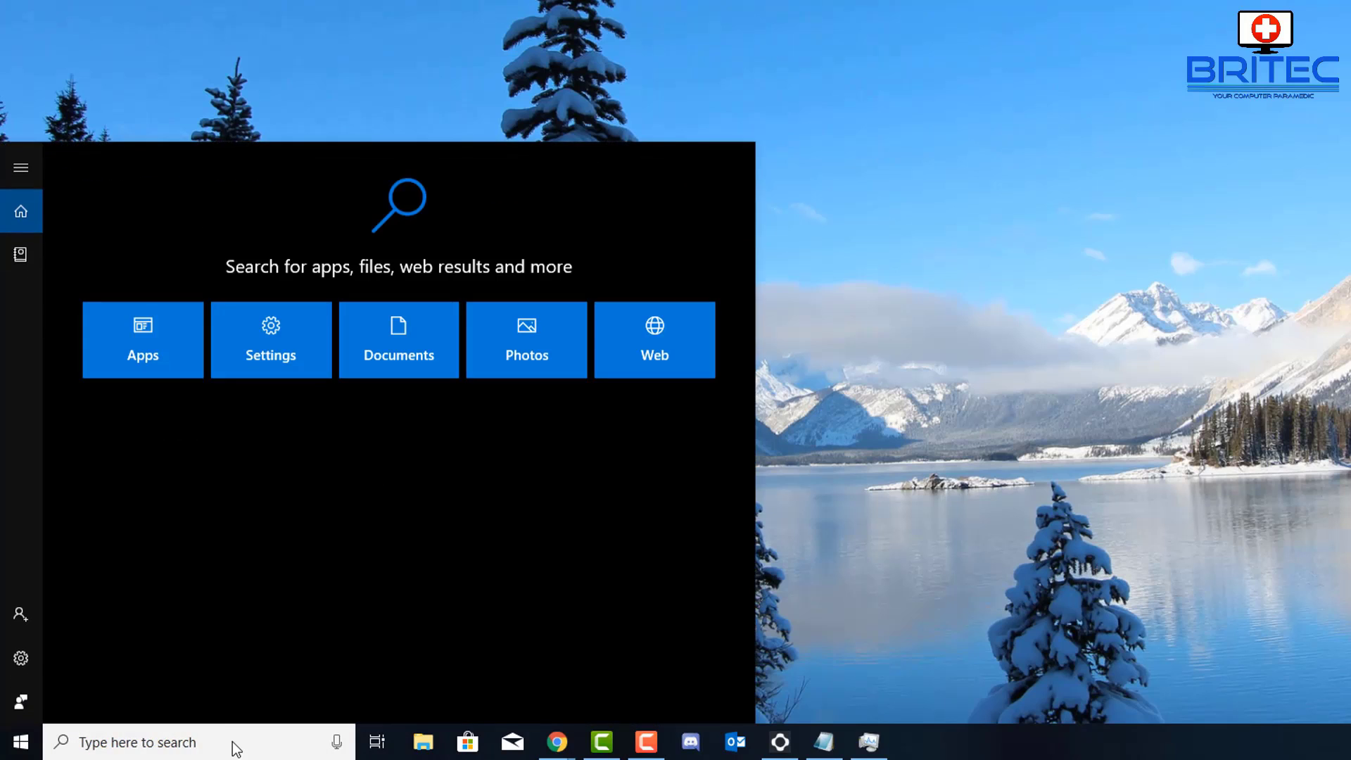
type("control")
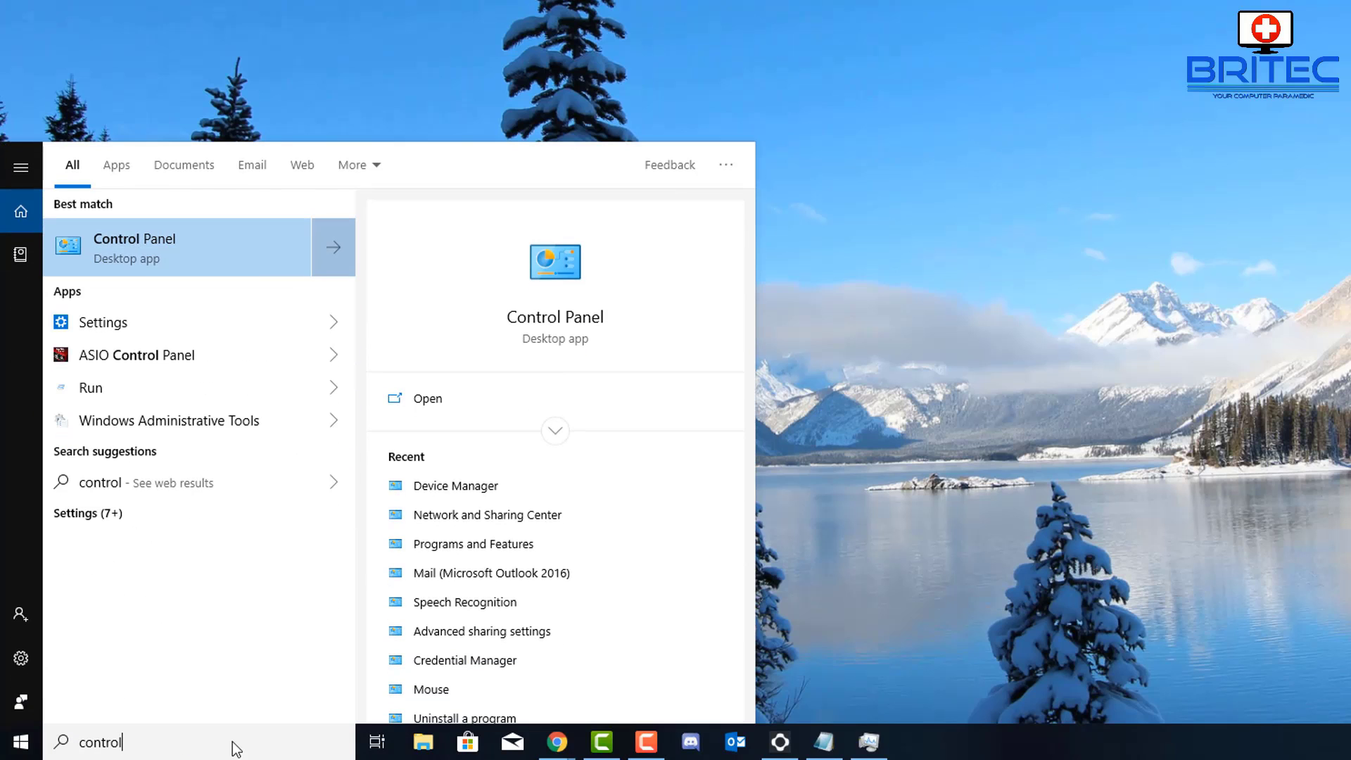
type(" panel")
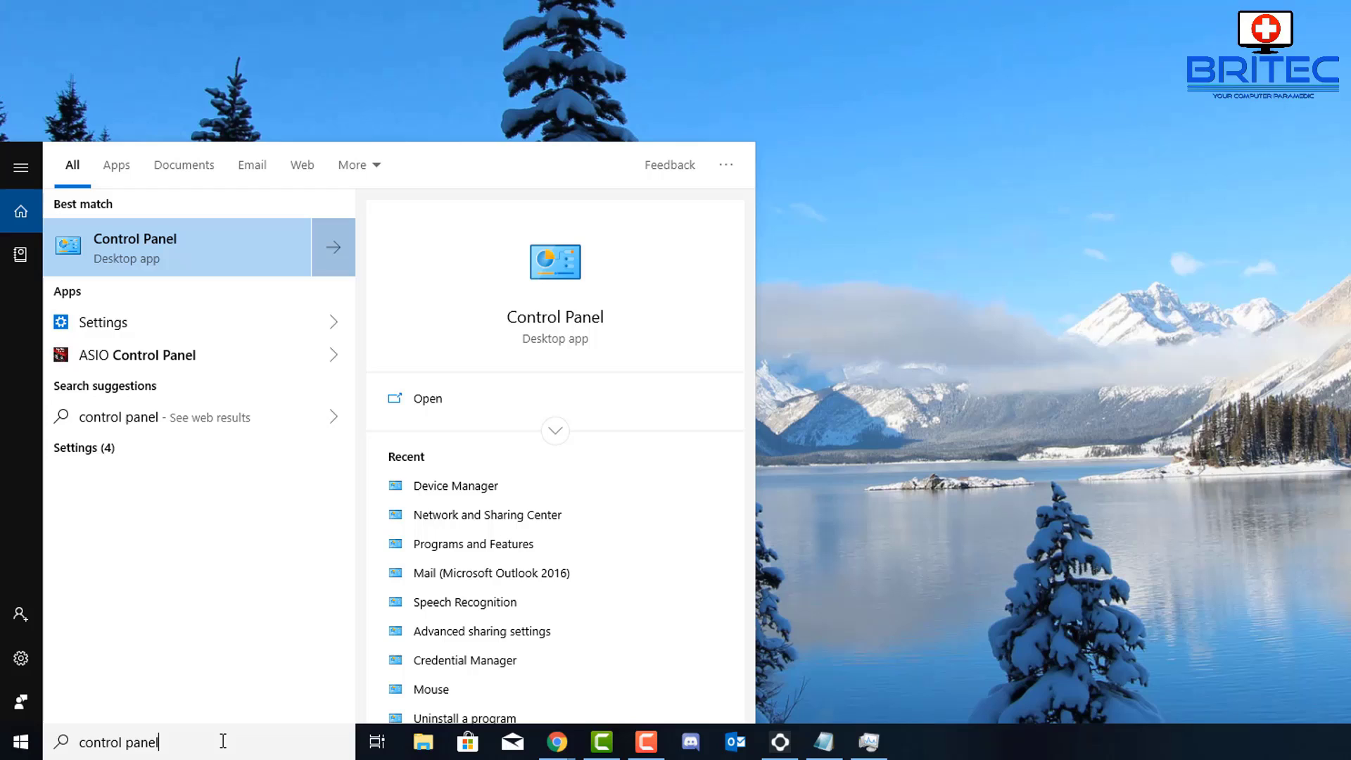
left_click(159, 229)
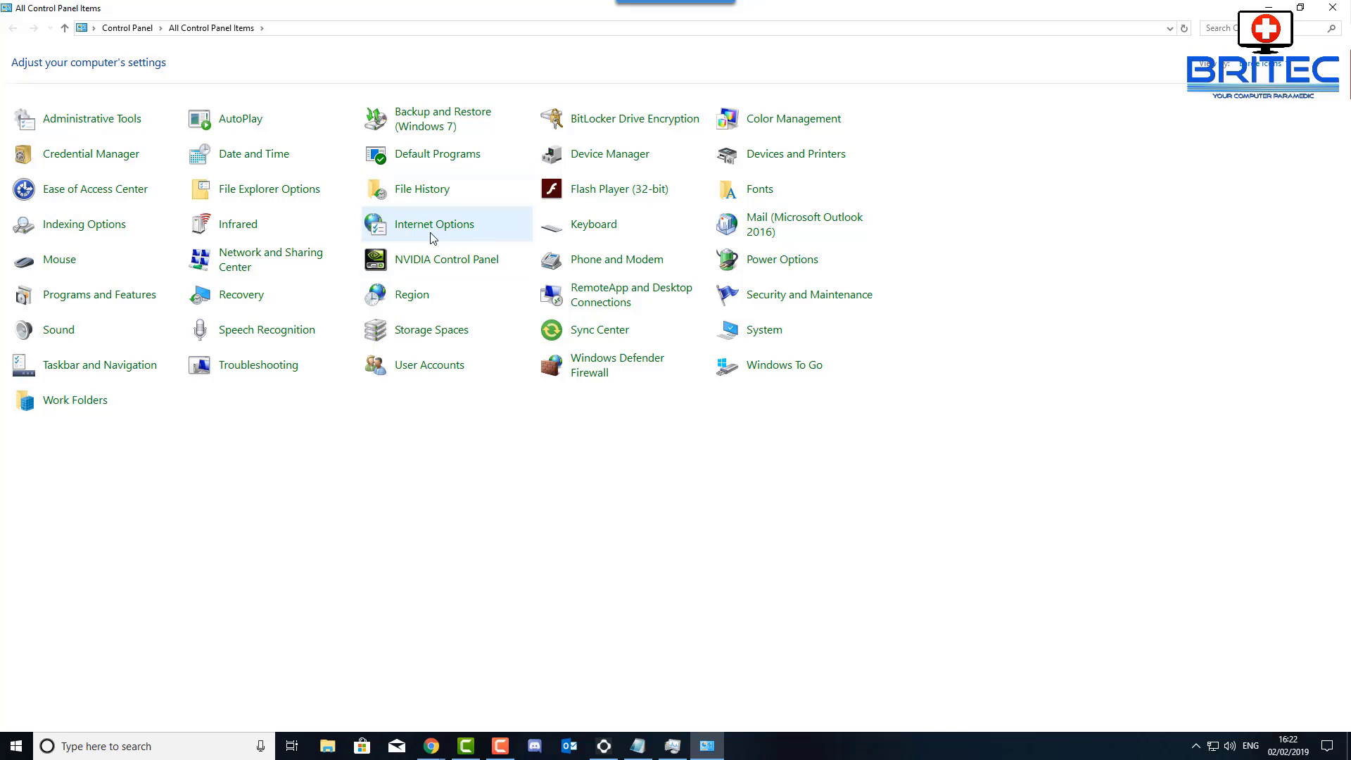
- Bring up repair options for Office Professional Plus 2019, switch between Online and Quick Repair, then cancel
left_click(115, 294)
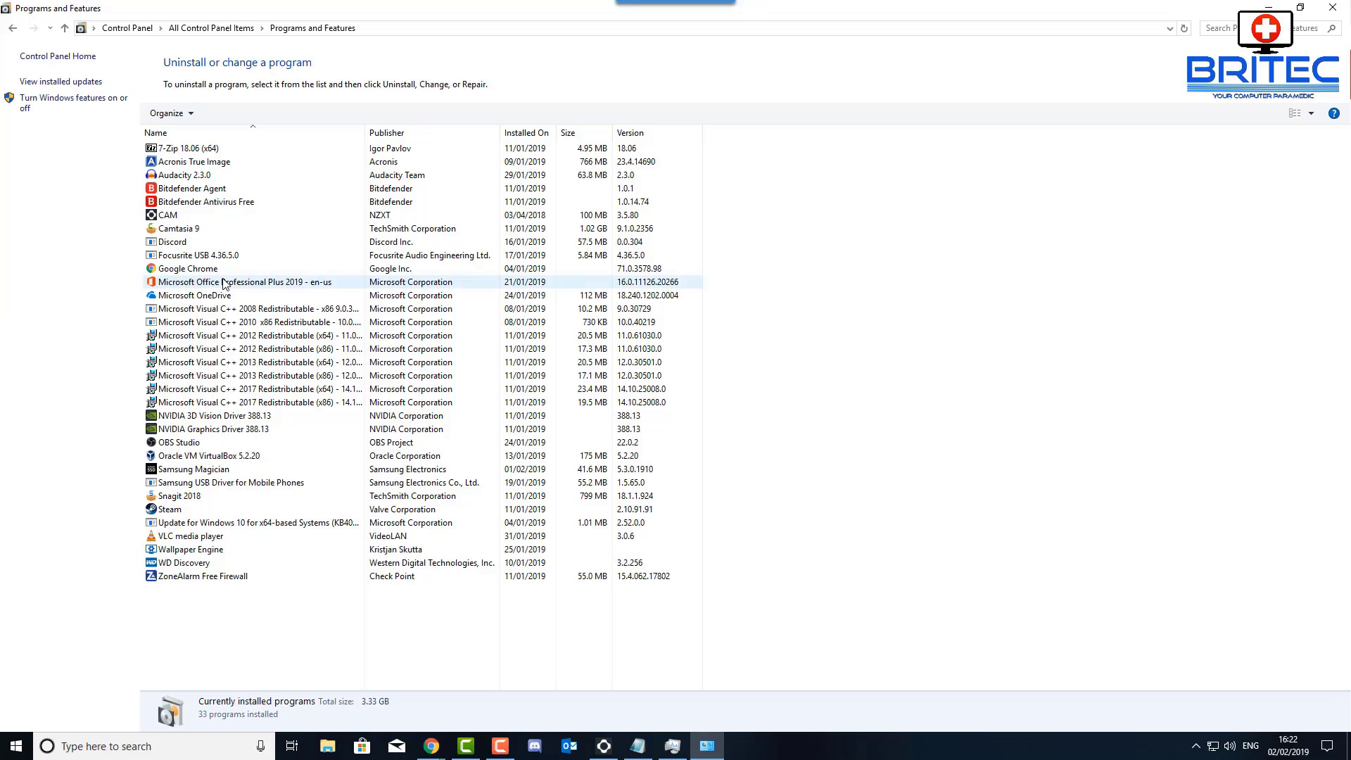
left_click(224, 283)
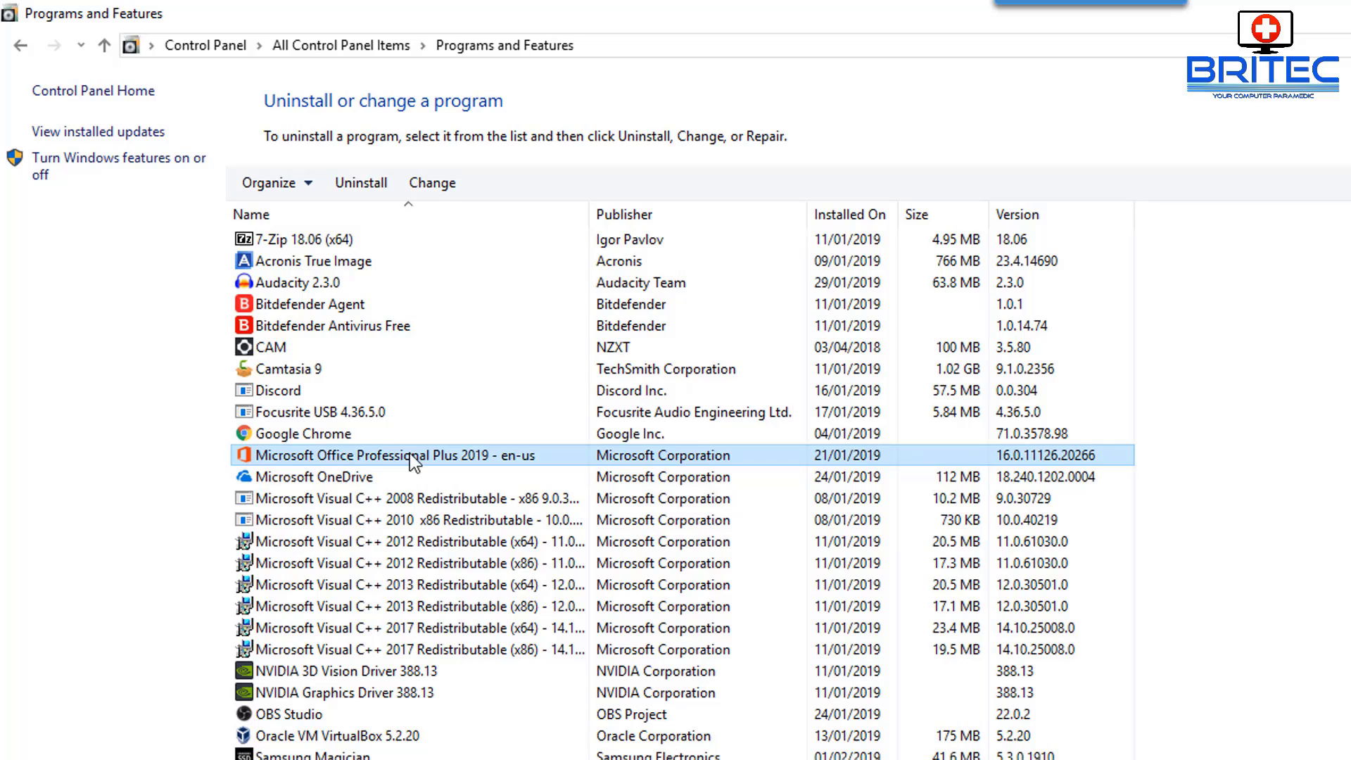
left_click(451, 181)
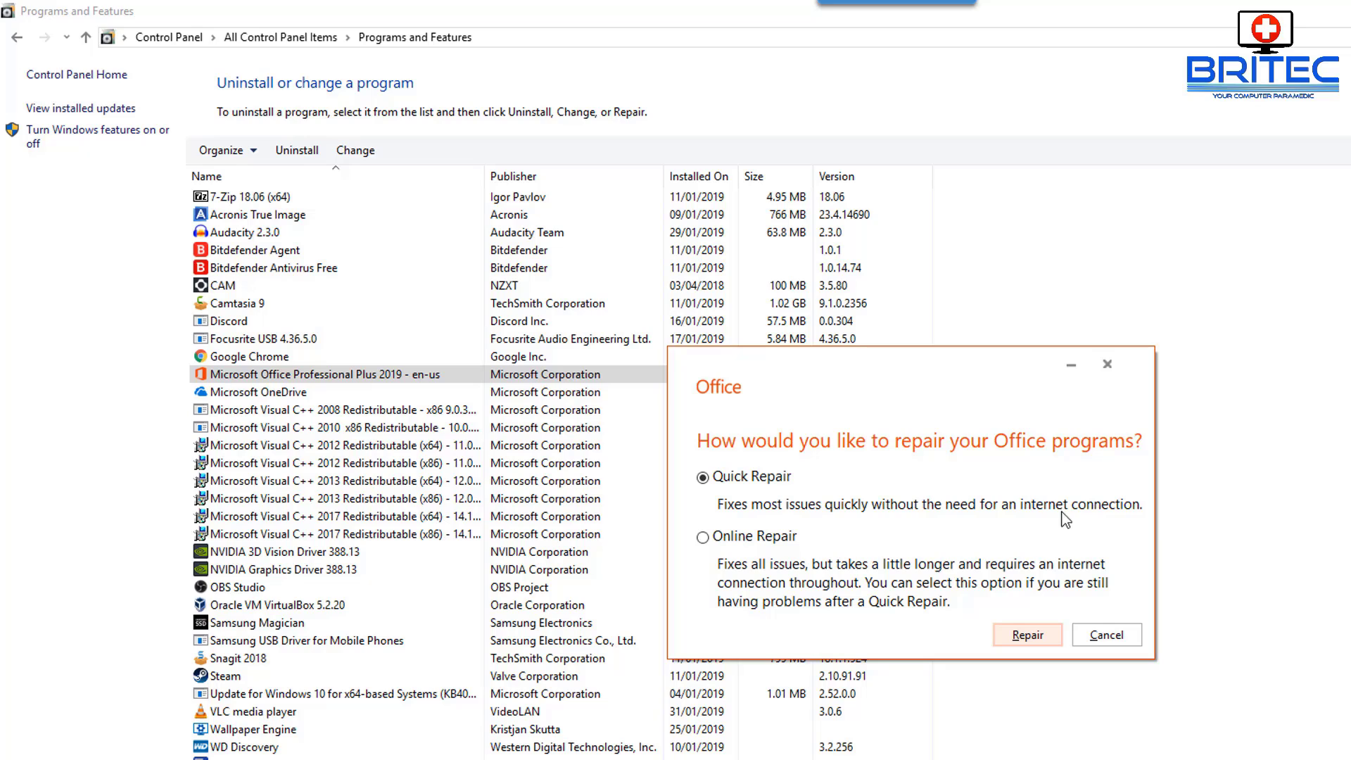
left_click(703, 539)
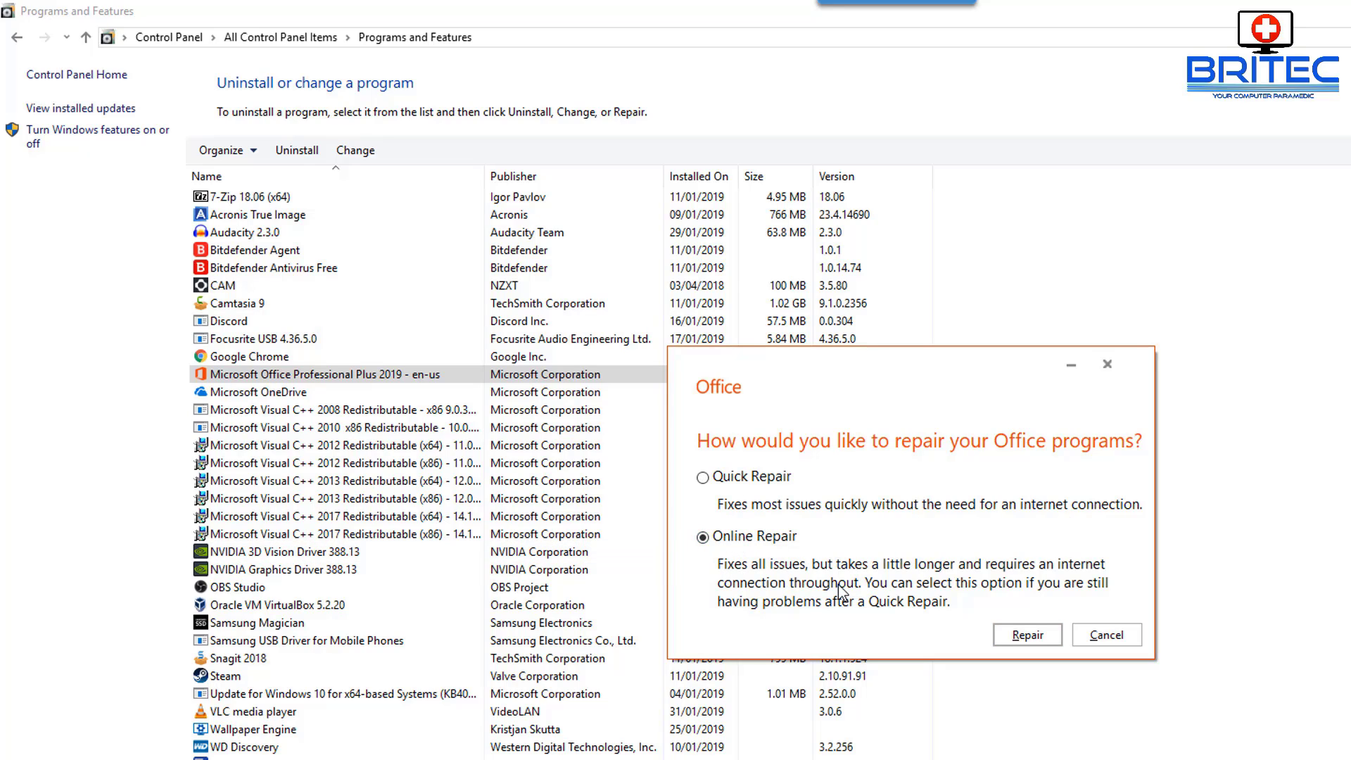
left_click(703, 478)
left_click(1119, 641)
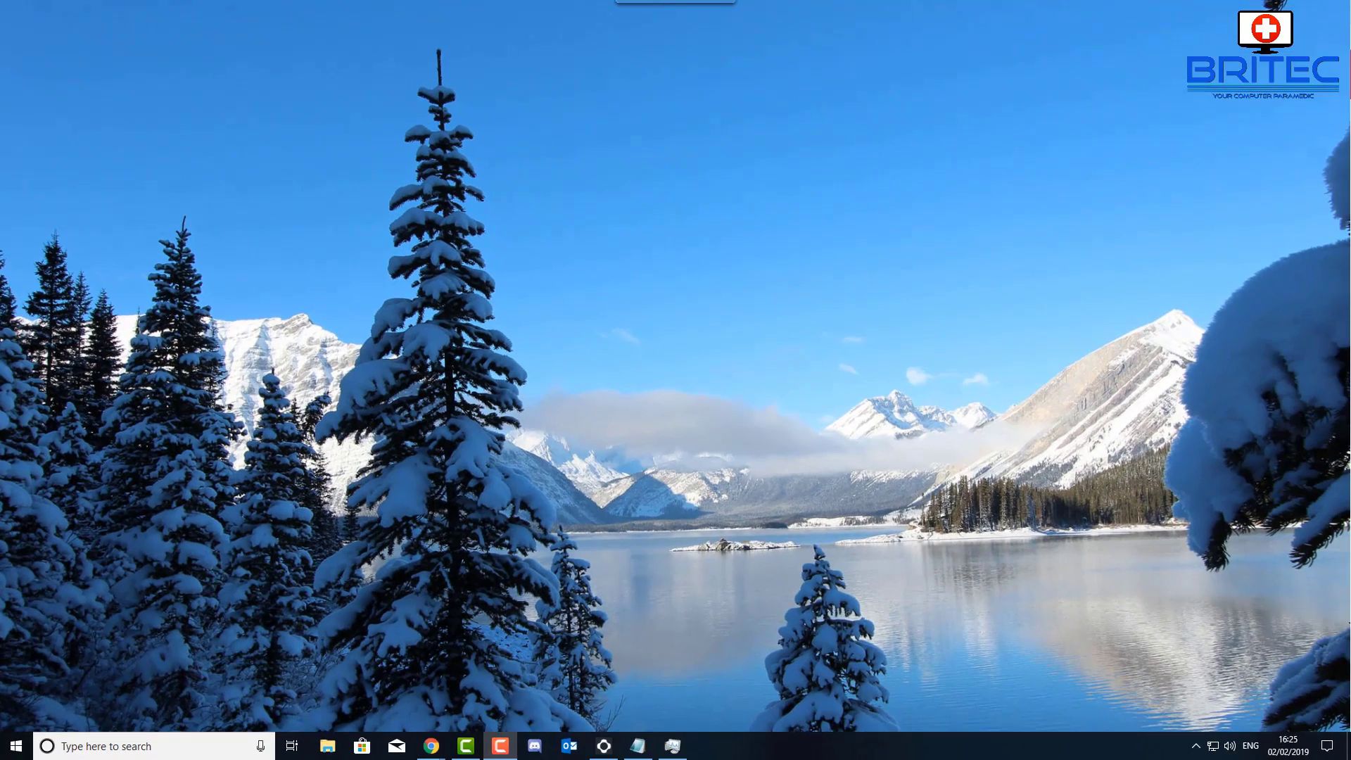
- In File Explorer, browse from the C: drive into Program Files\Microsoft Office
left_click(328, 747)
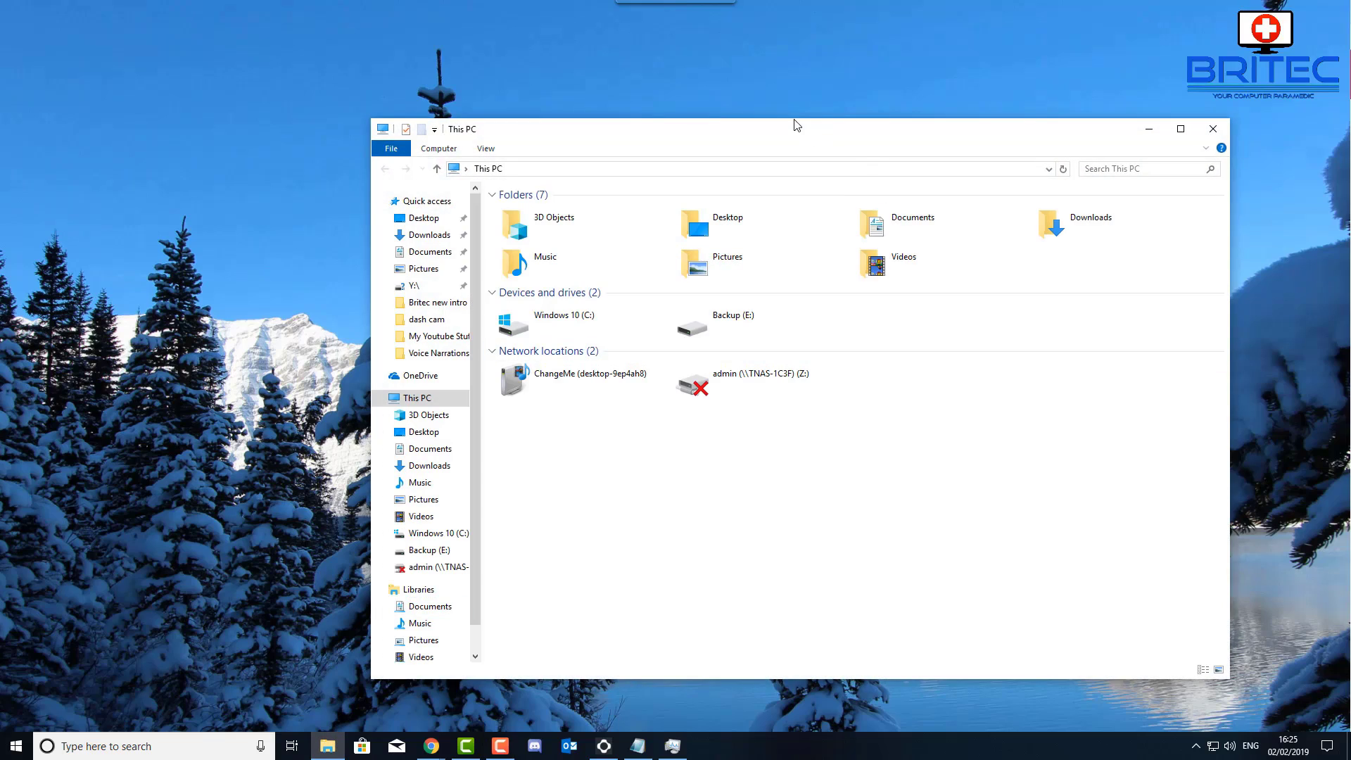
left_click_drag(851, 141, 758, 114)
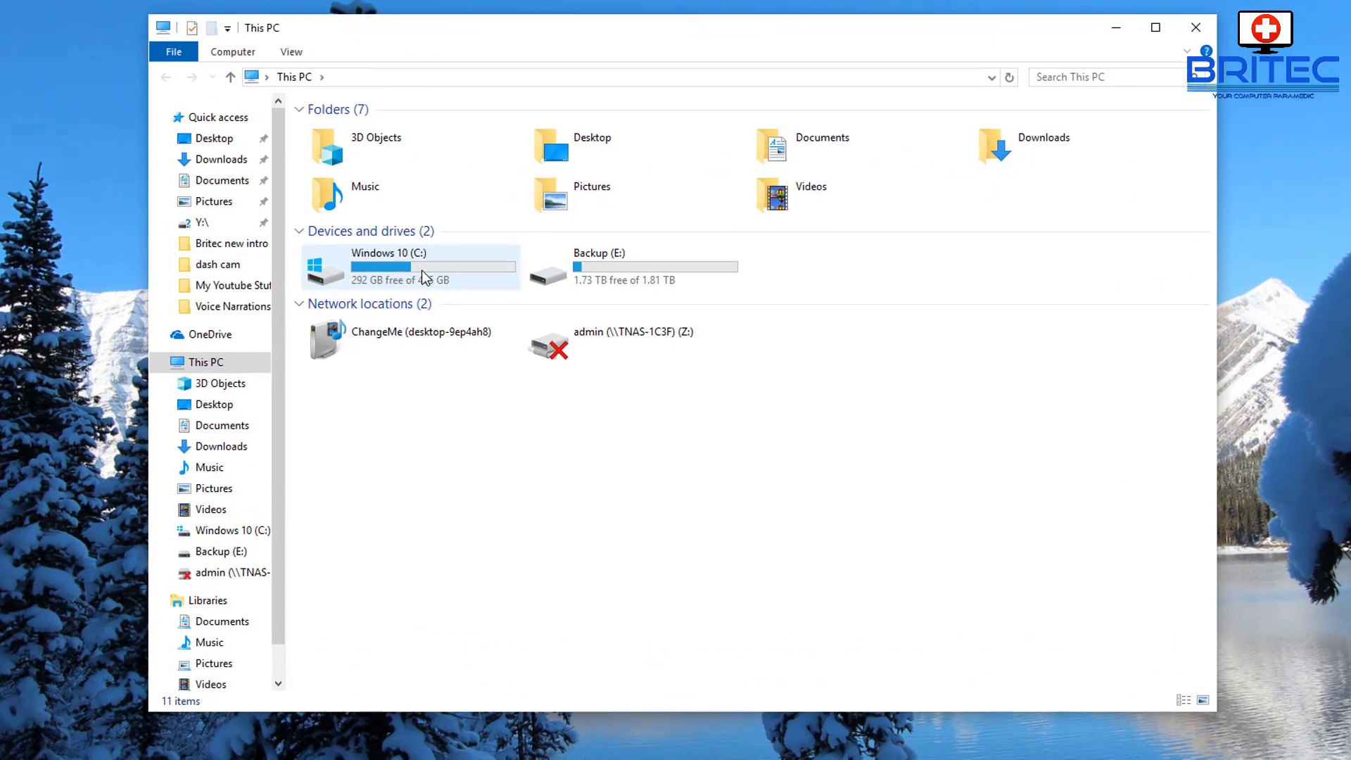
double_click(489, 302)
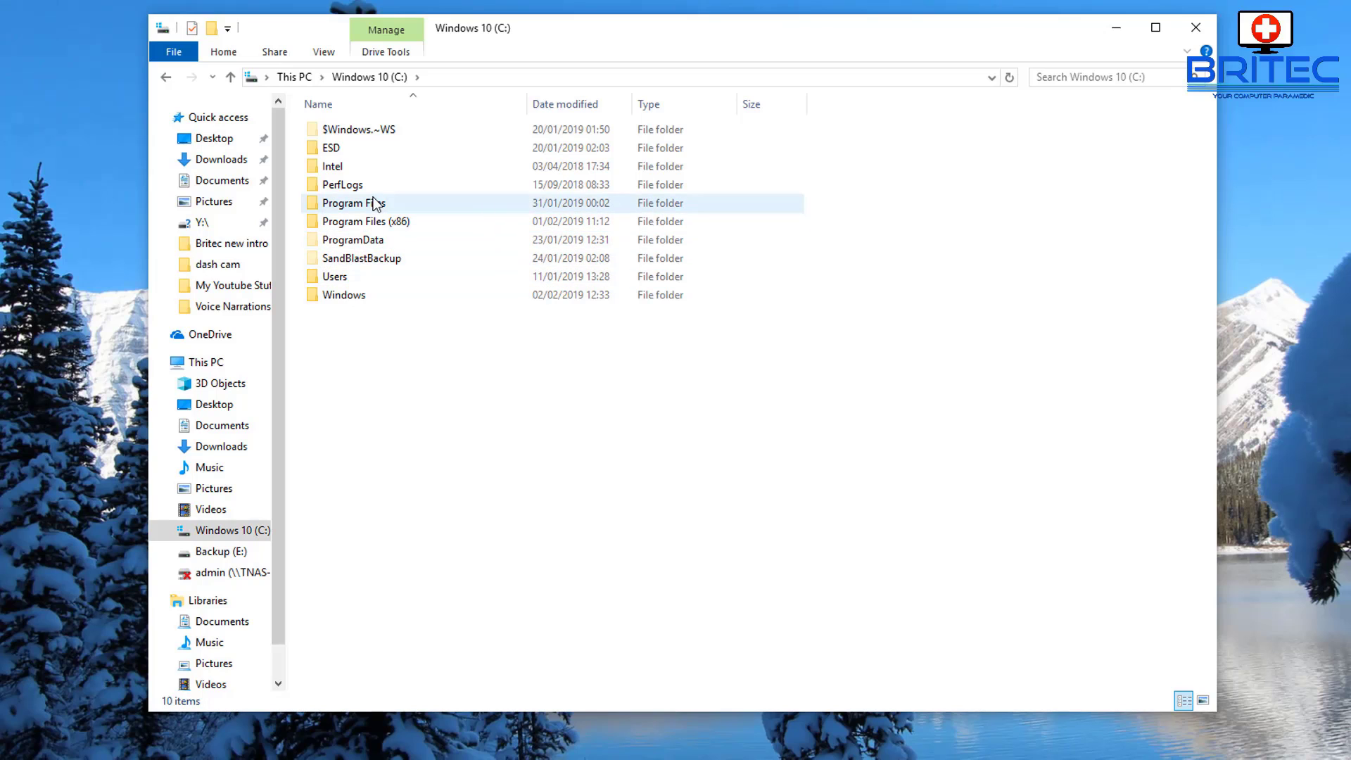
left_click(375, 205)
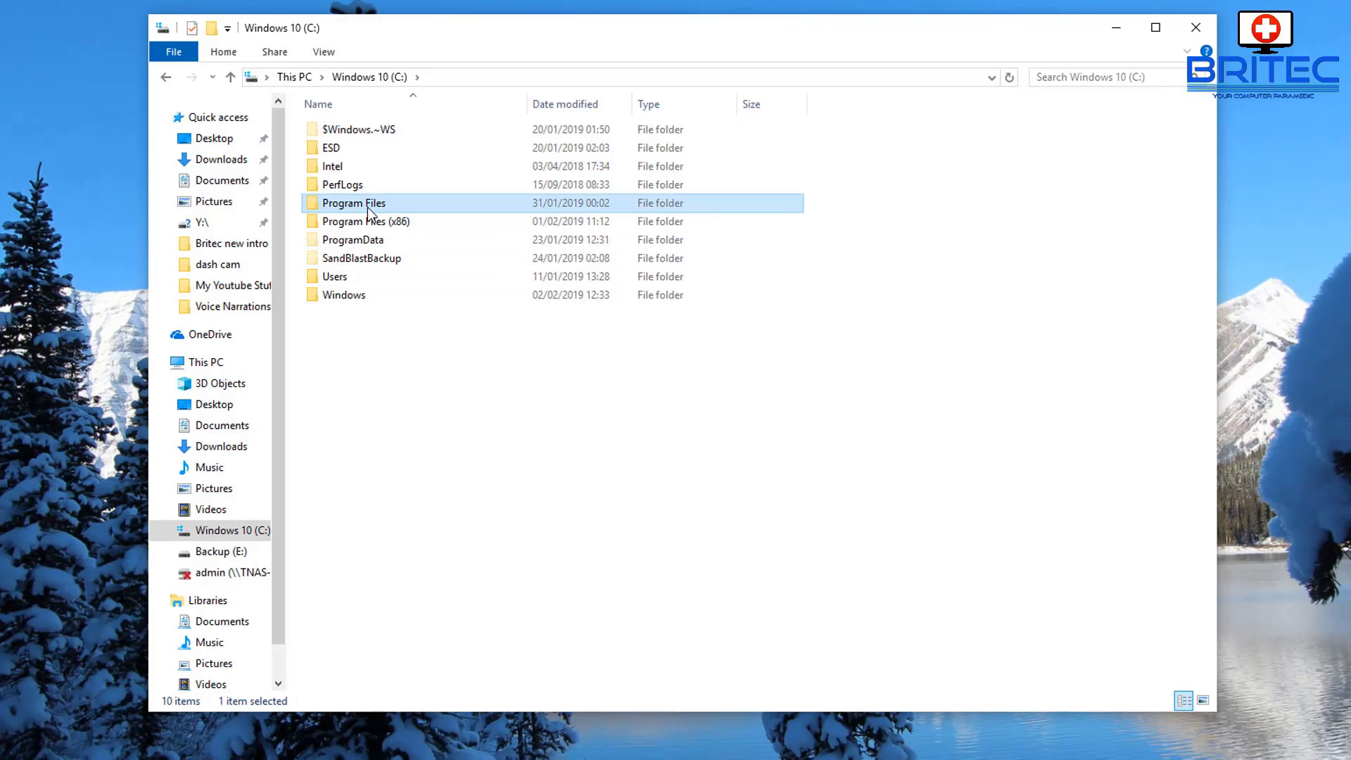
double_click(368, 206)
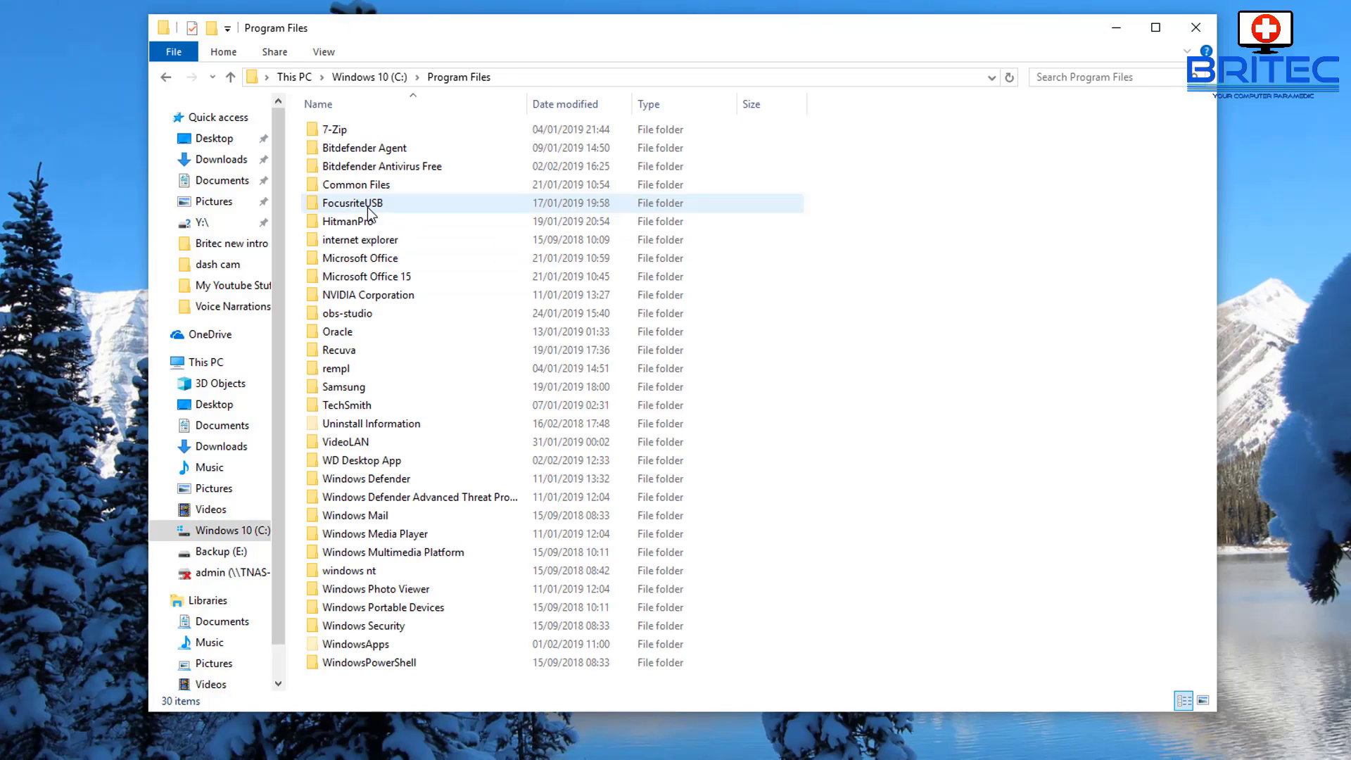
left_click(376, 262)
double_click(375, 262)
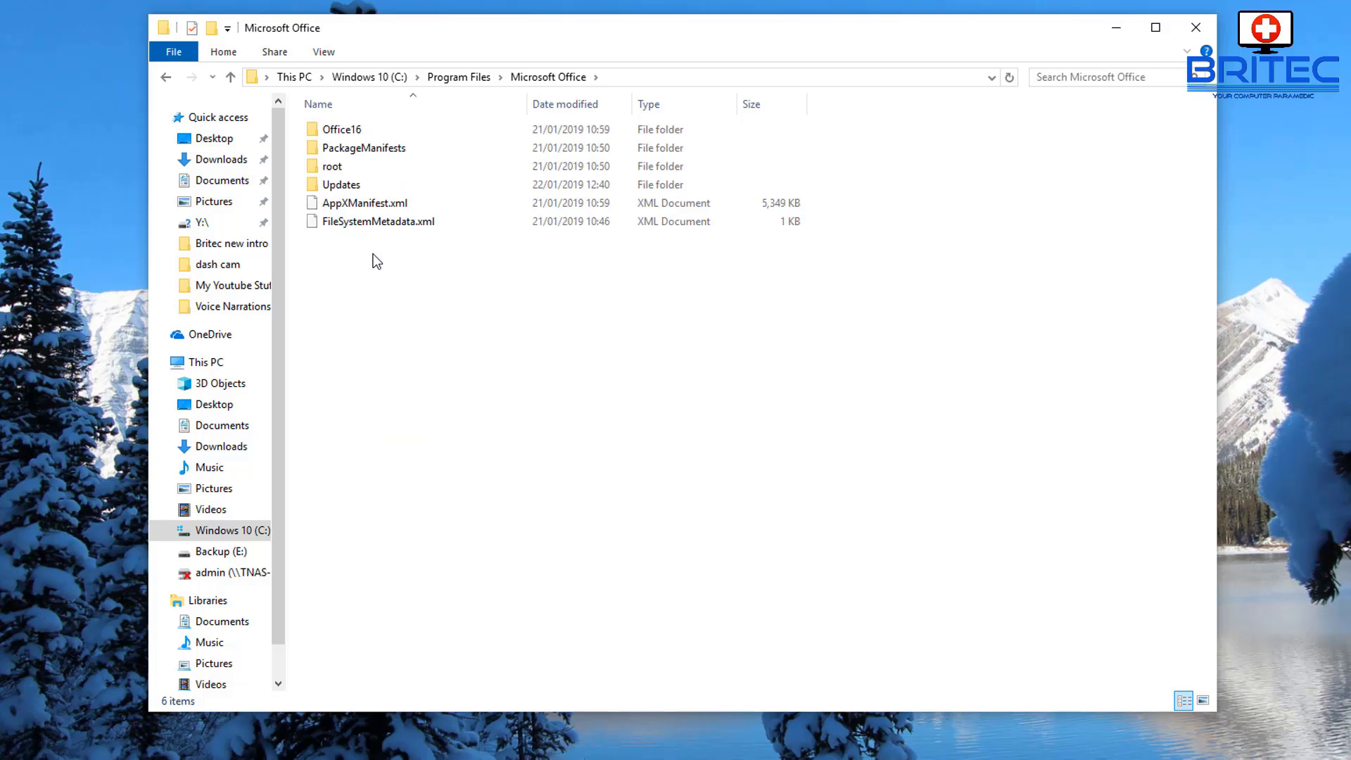
- Go into root\Office16 and scroll down until SCANPST.EXE is visible
left_click(338, 175)
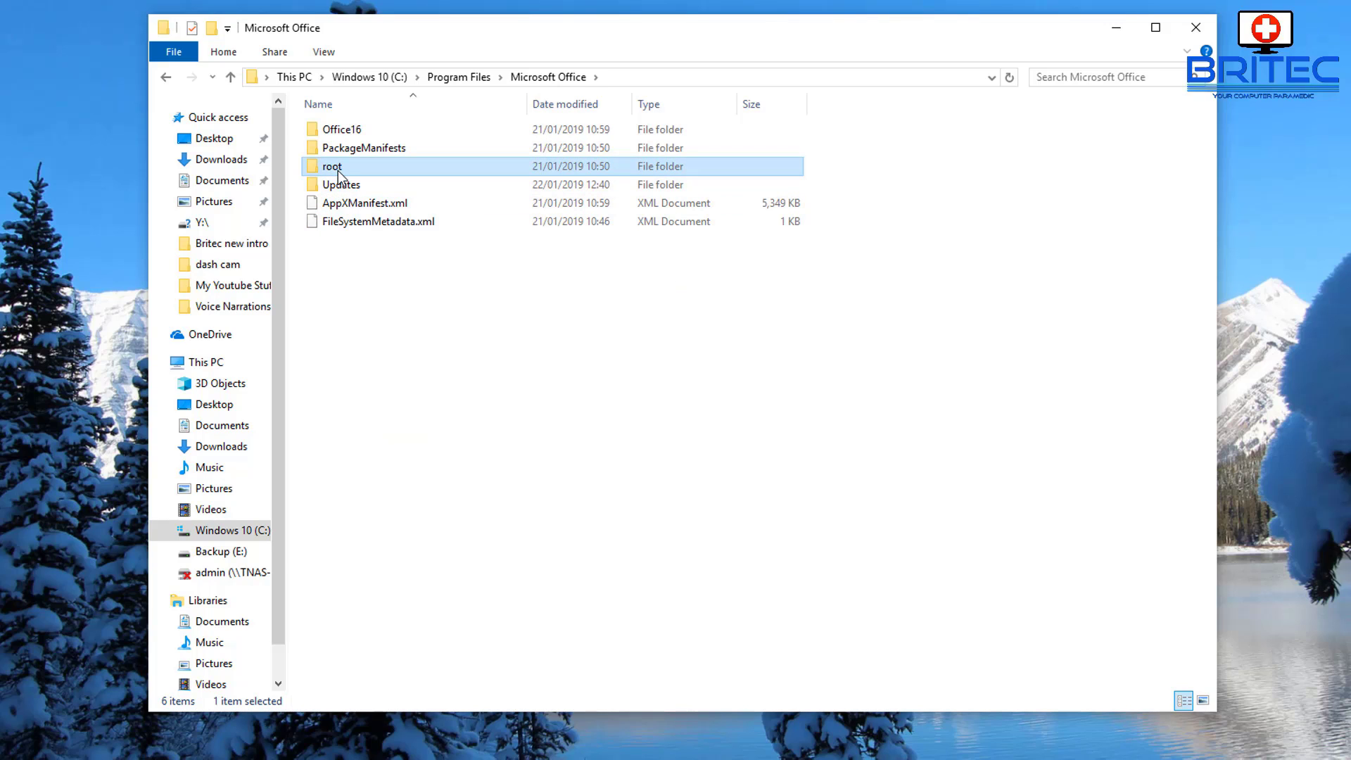
double_click(338, 176)
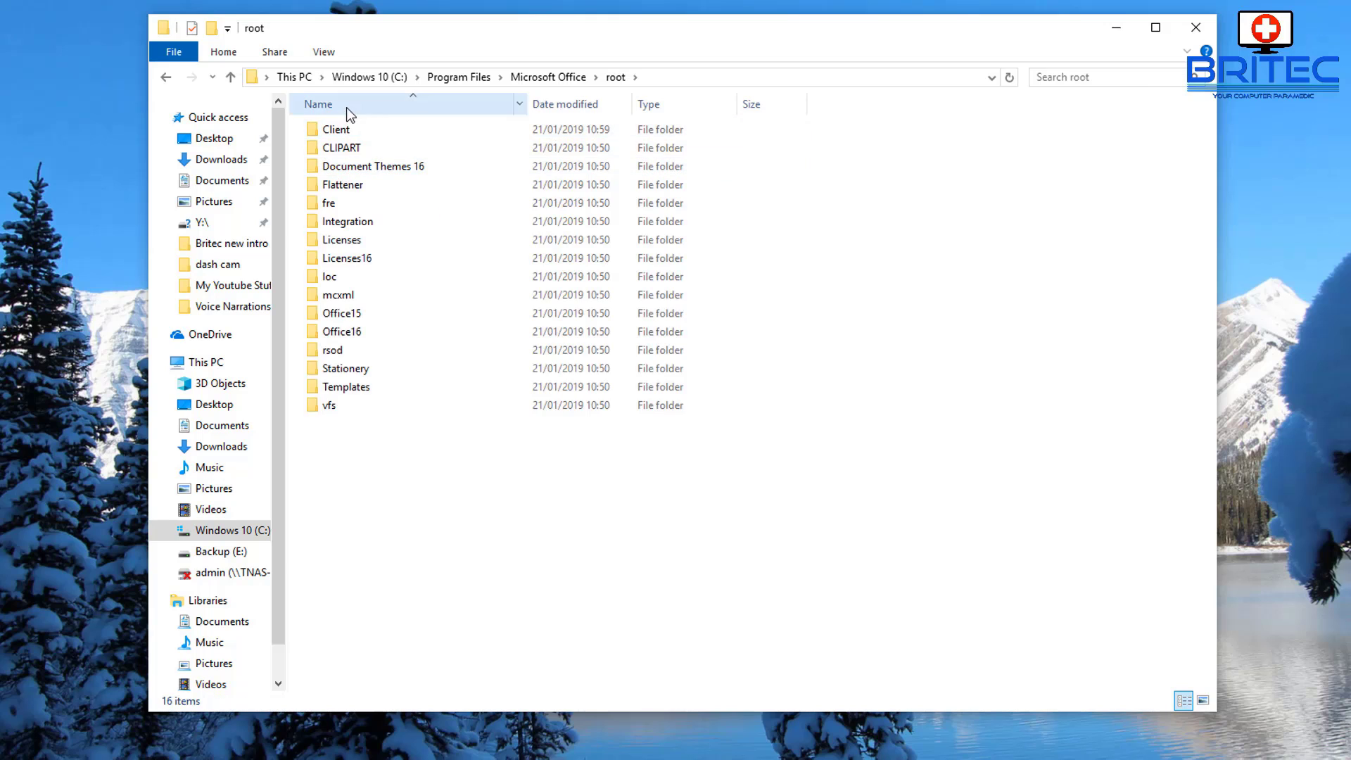
double_click(341, 332)
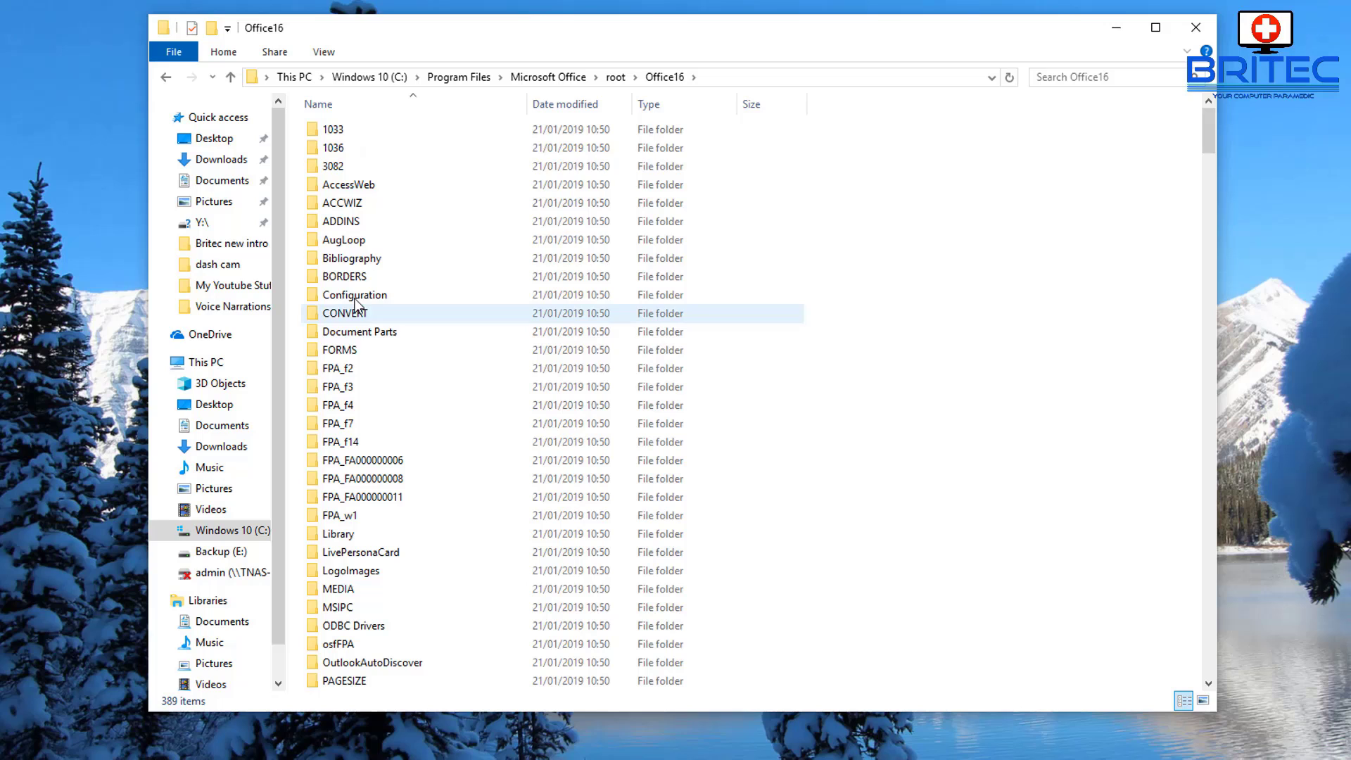
scroll(504, 508, "down", 8)
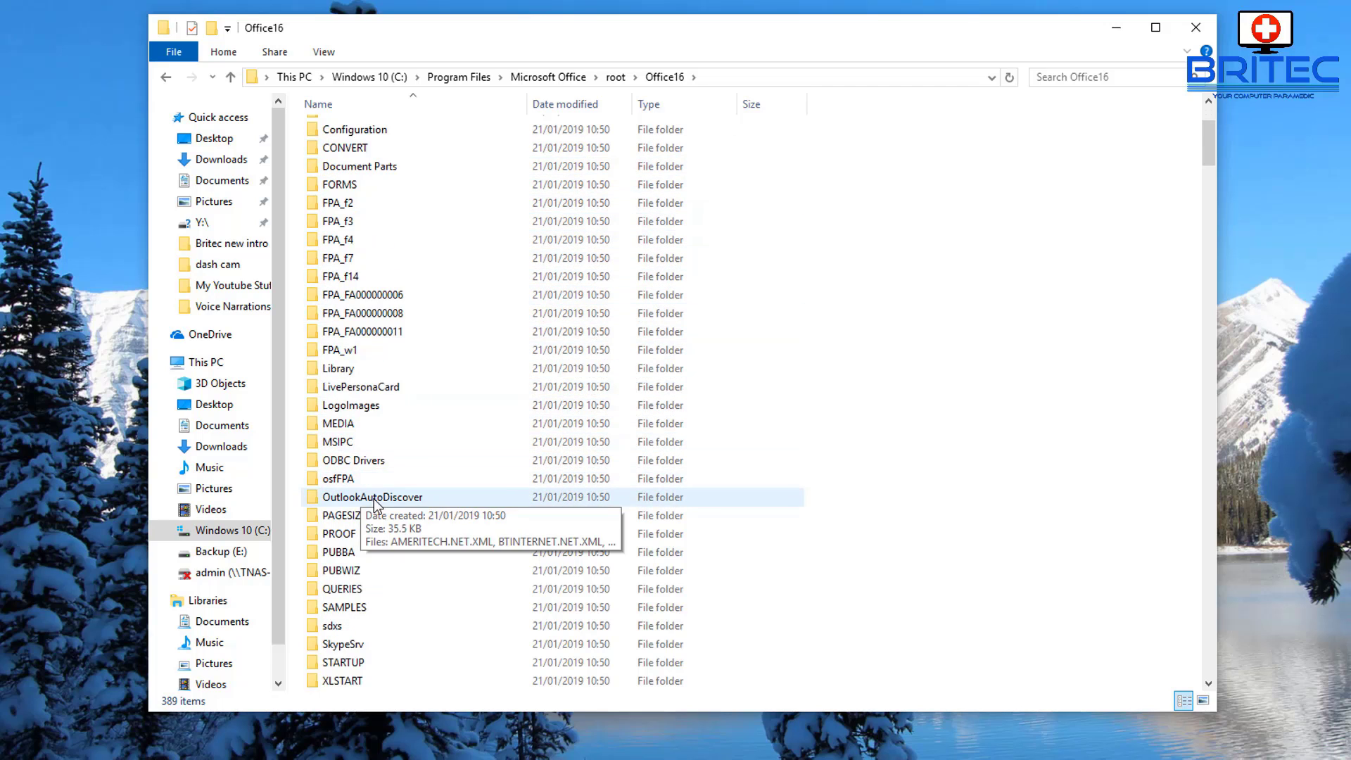
scroll(505, 508, "down", 3)
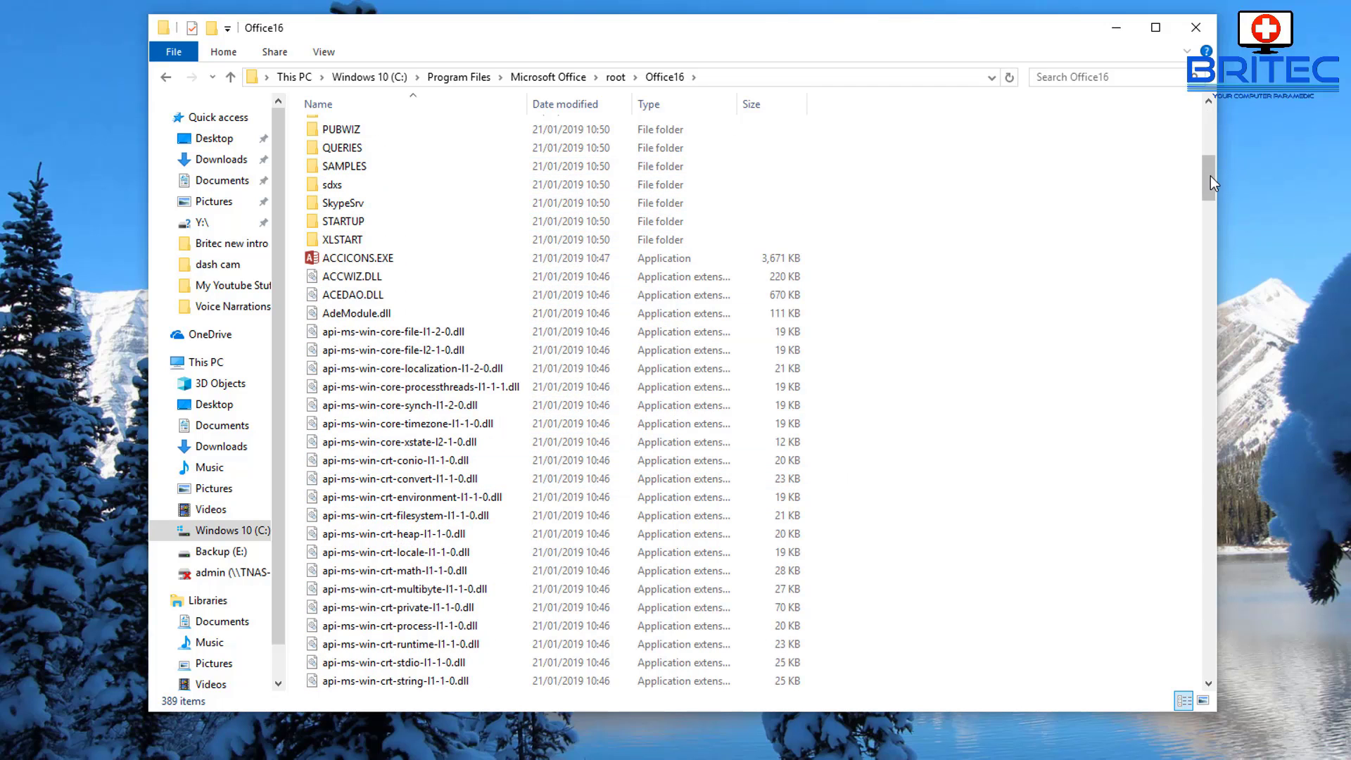
left_click_drag(1211, 177, 1189, 597)
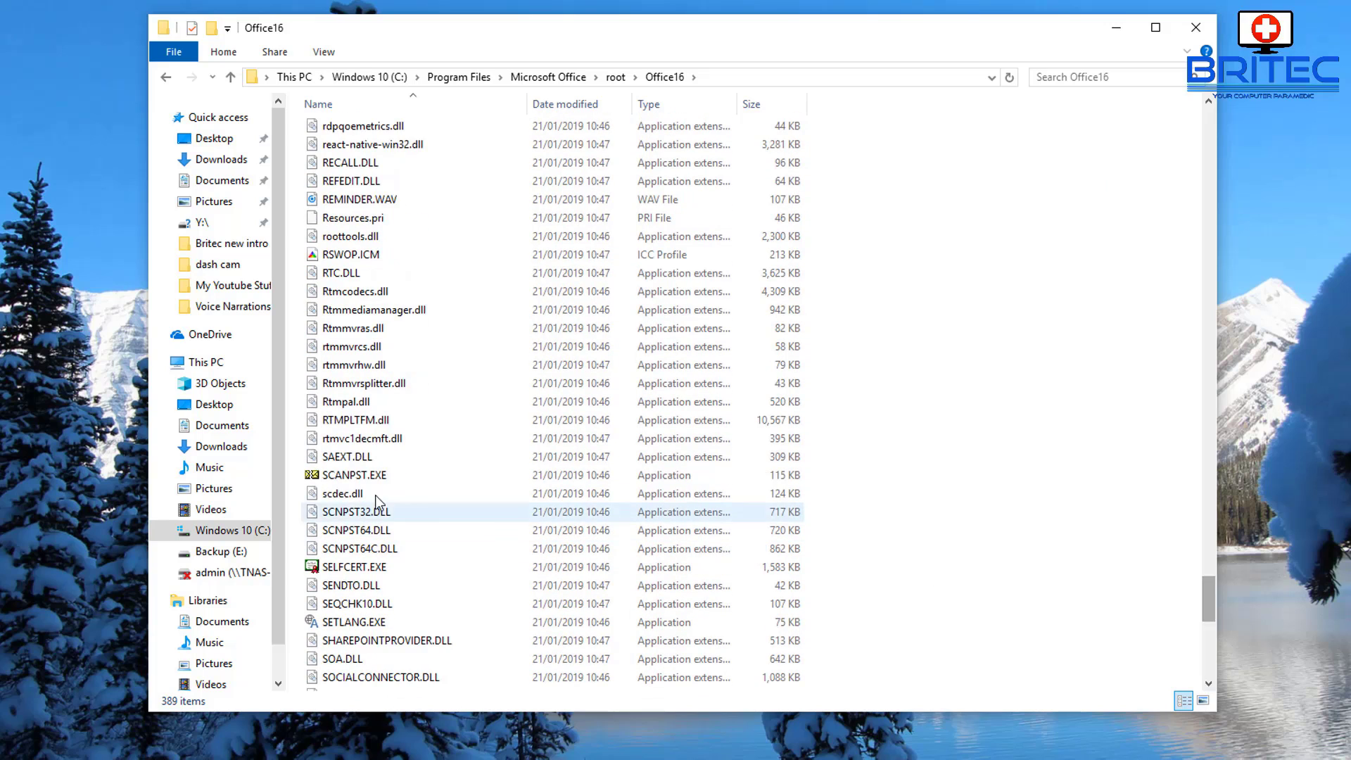
- Run SCANPST.EXE as administrator
left_click(344, 478)
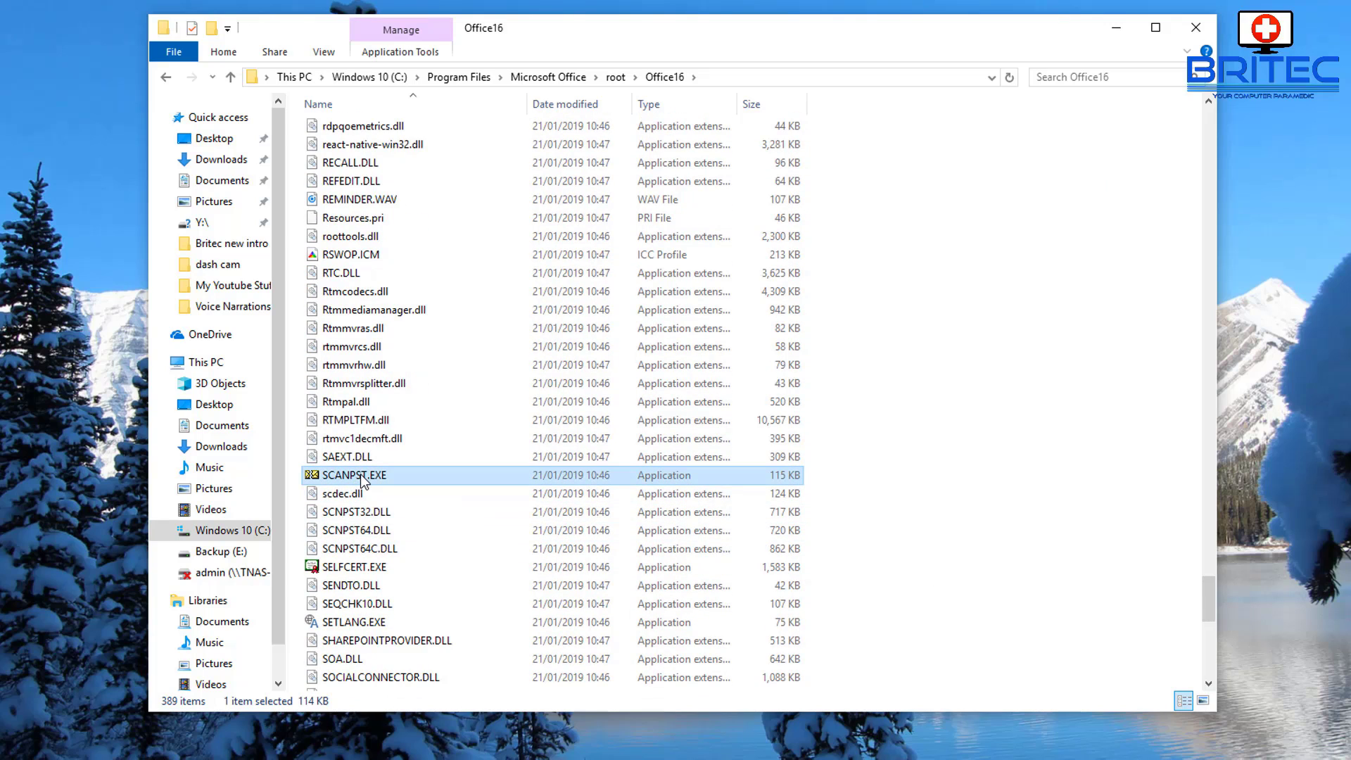
right_click(362, 478)
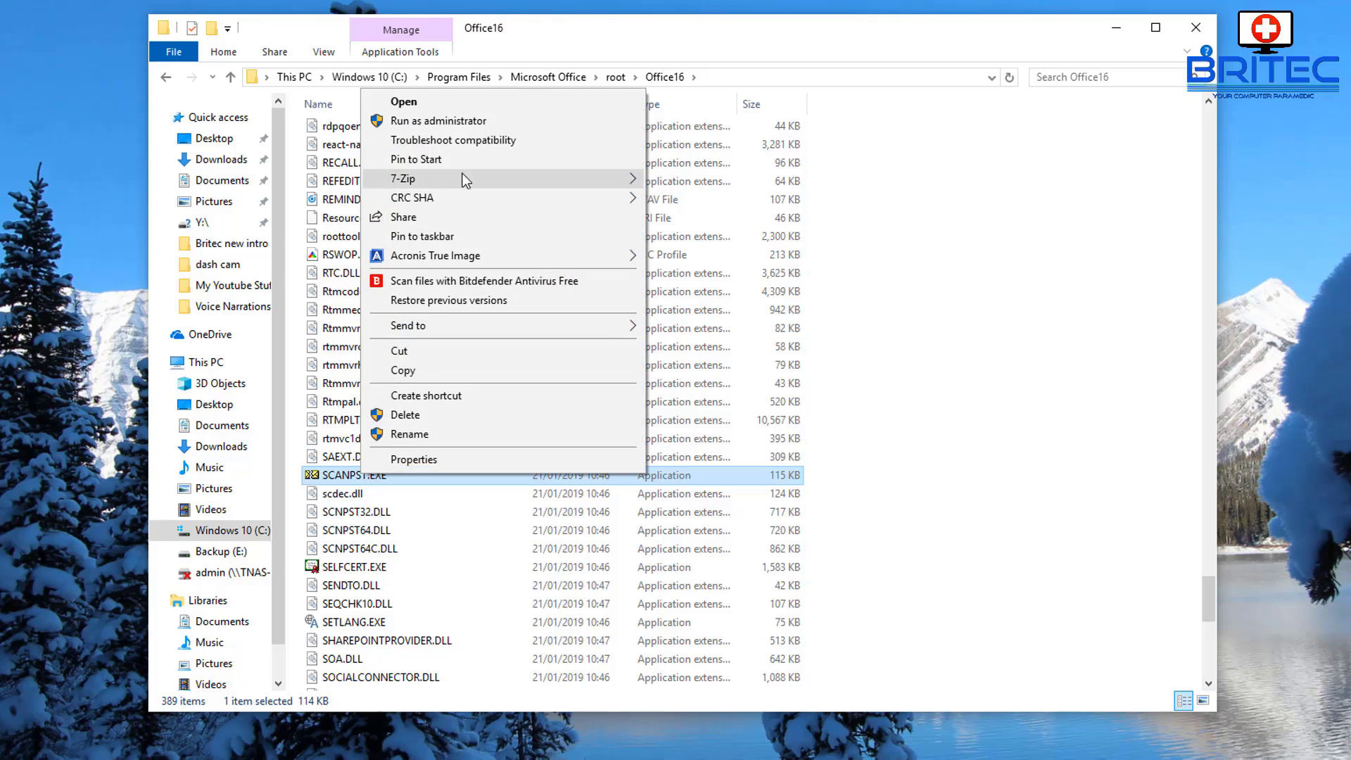
left_click(453, 124)
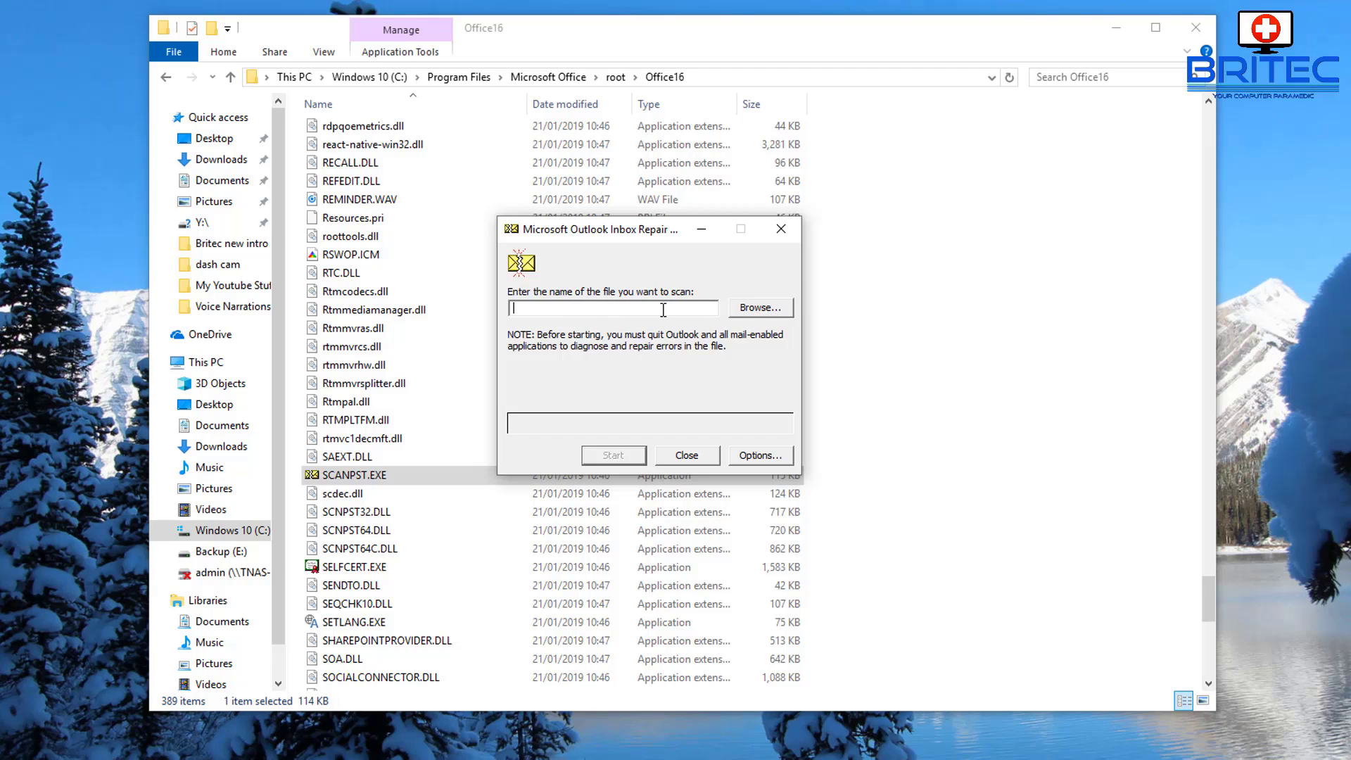
- Browse to and load the Outlook .pst data file, then close the Inbox Repair Tool
left_click(751, 311)
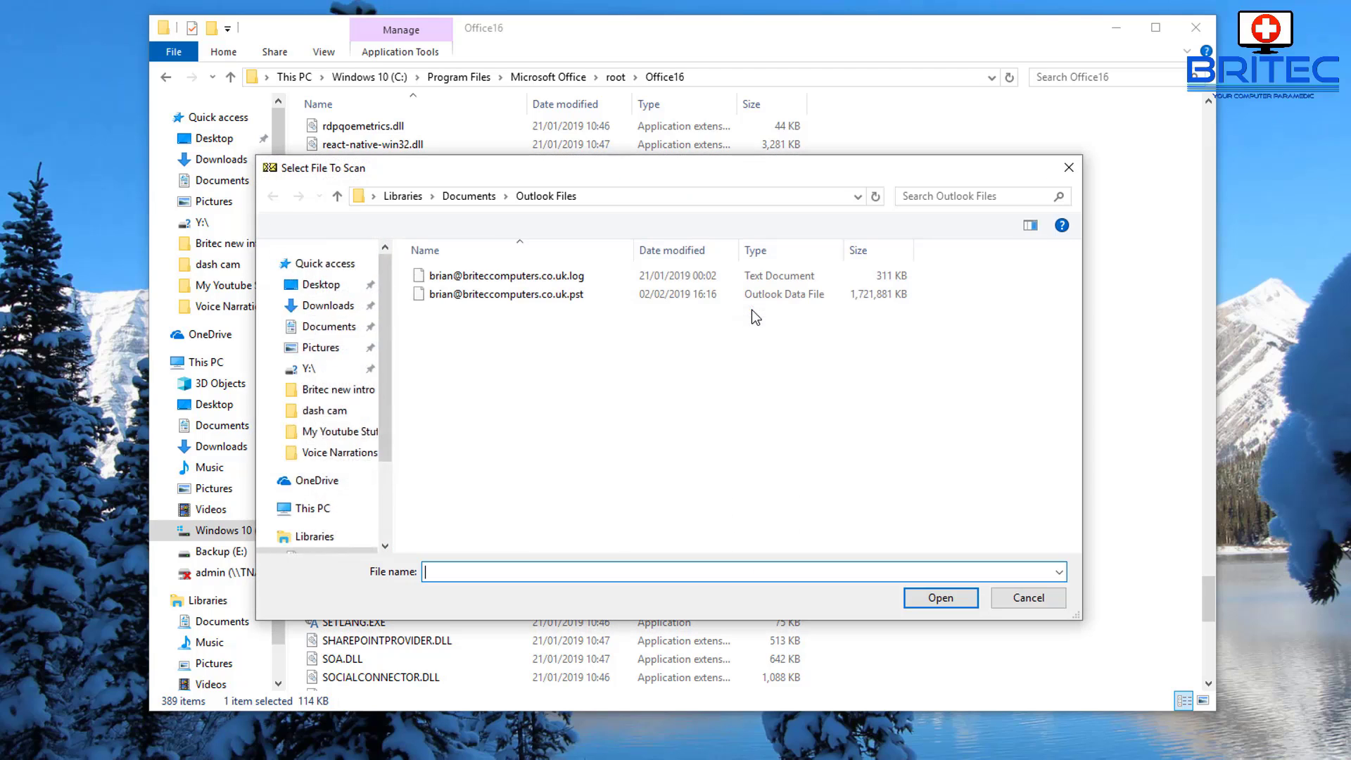
left_click(493, 303)
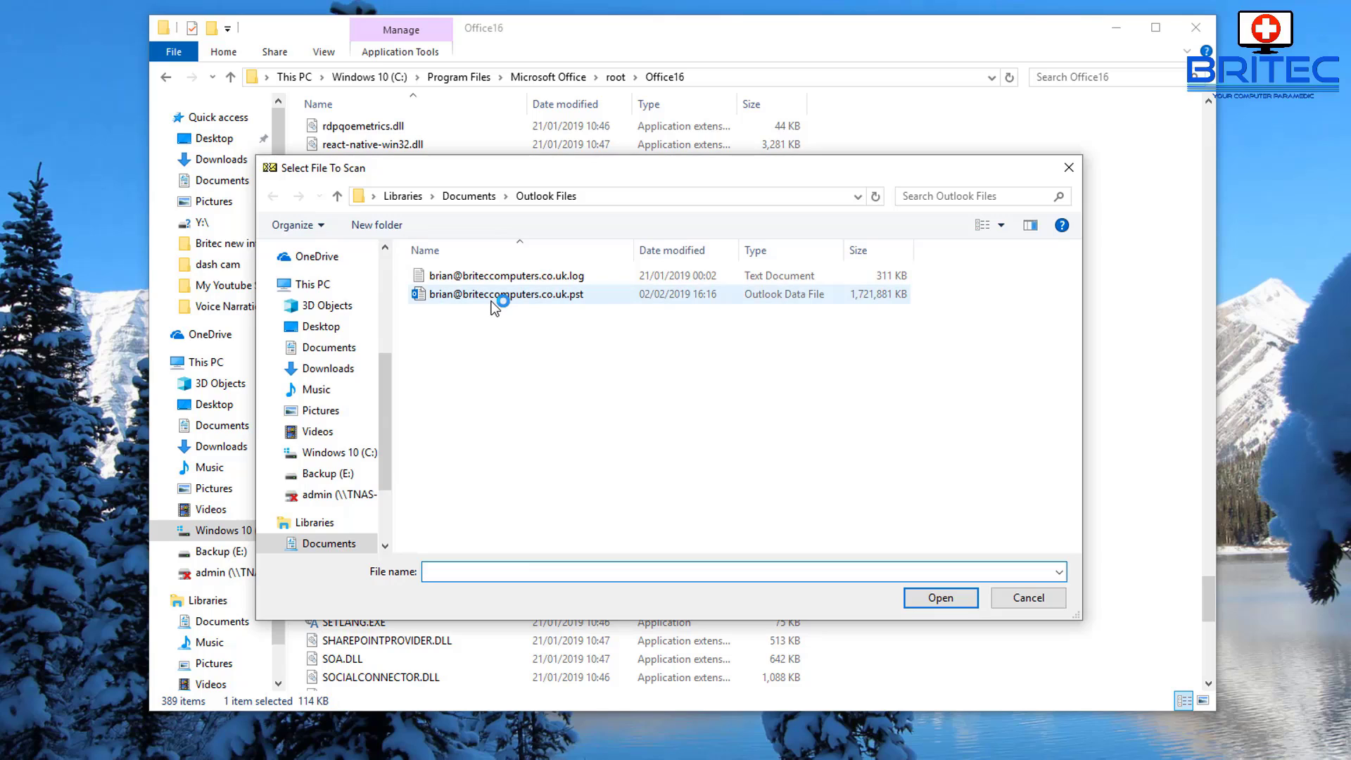
left_click(495, 299)
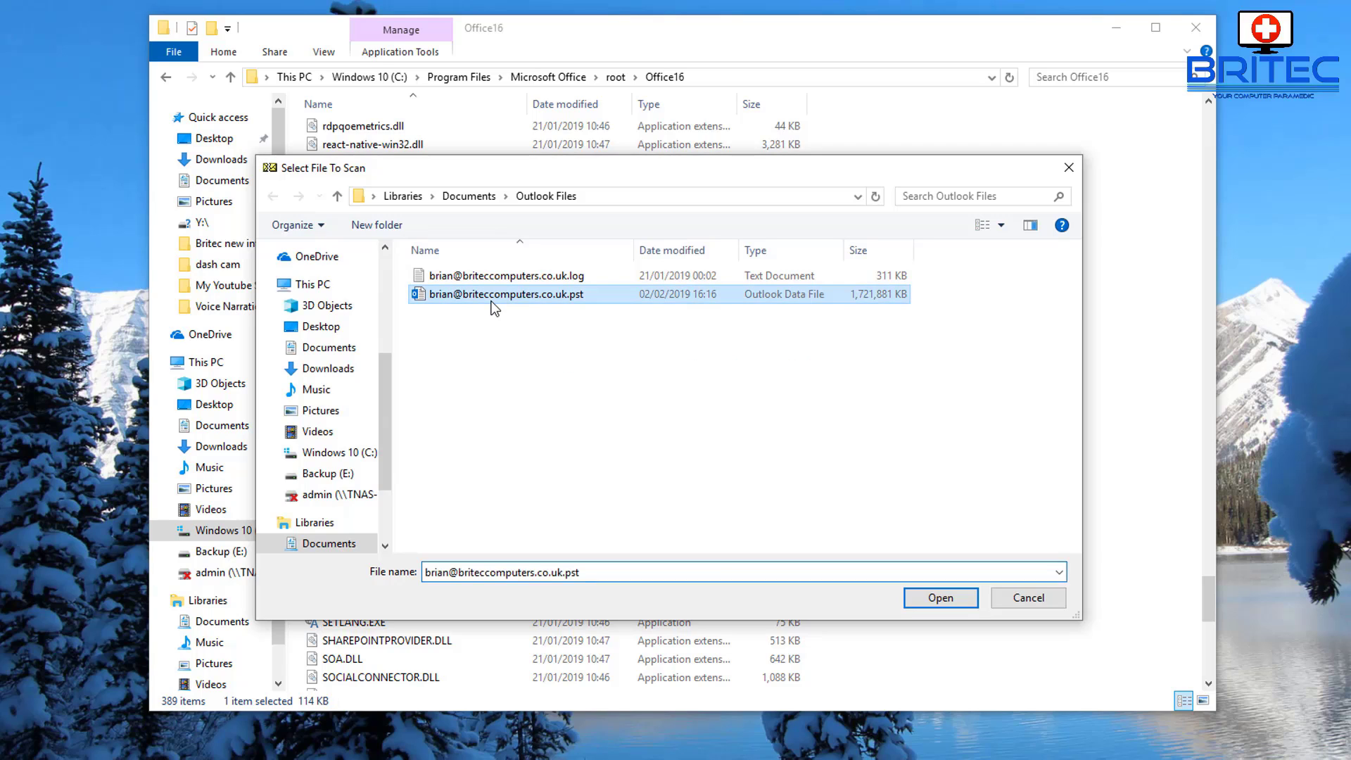
left_click(940, 599)
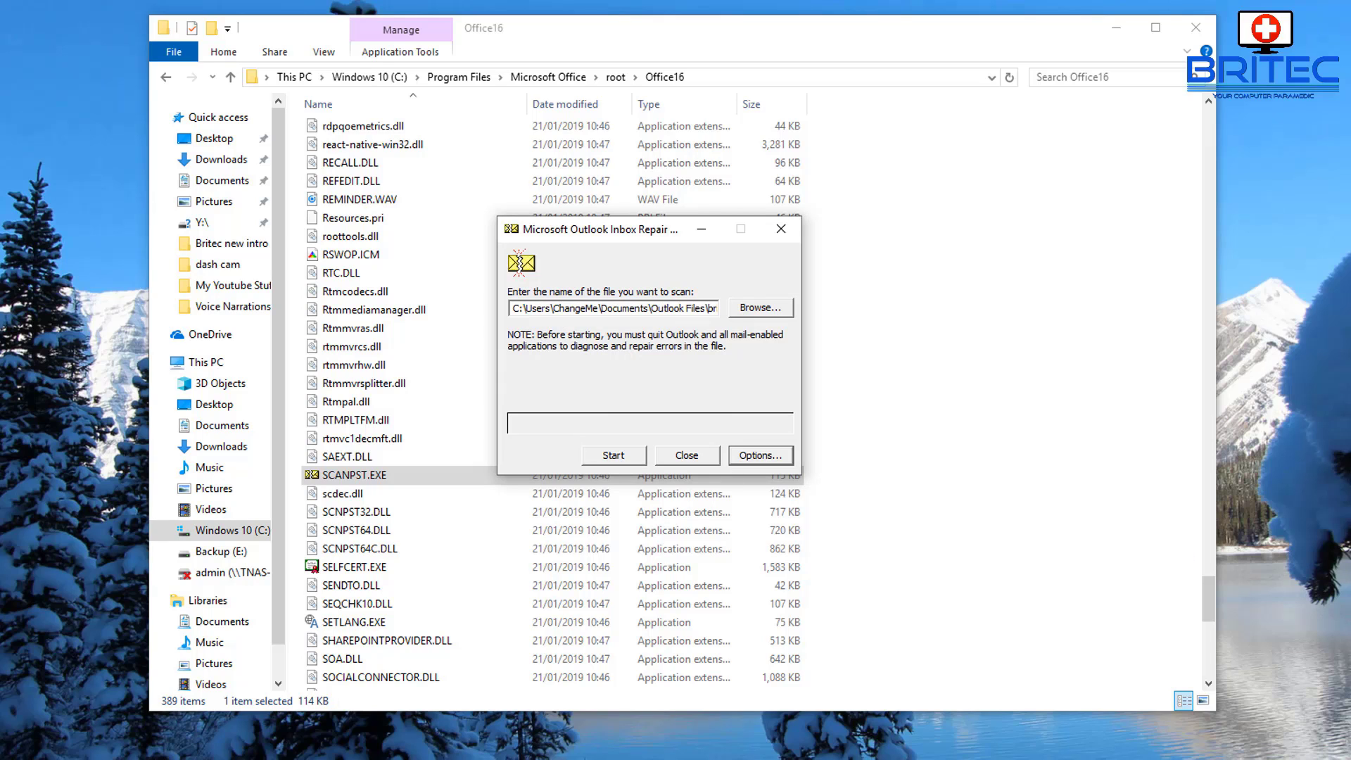
left_click(783, 230)
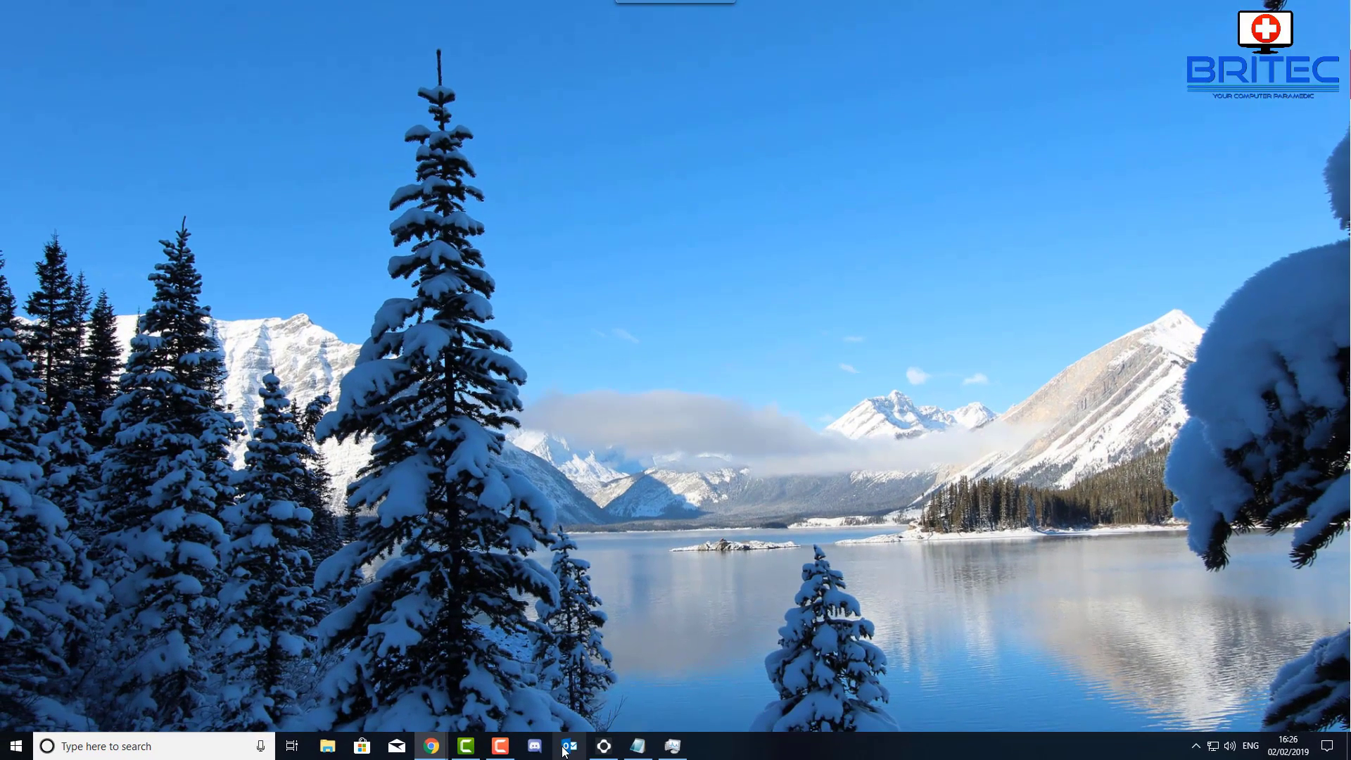
- Launch Outlook, view the POP/SMTP account in Account Settings, and close it without repairing
left_click(568, 748)
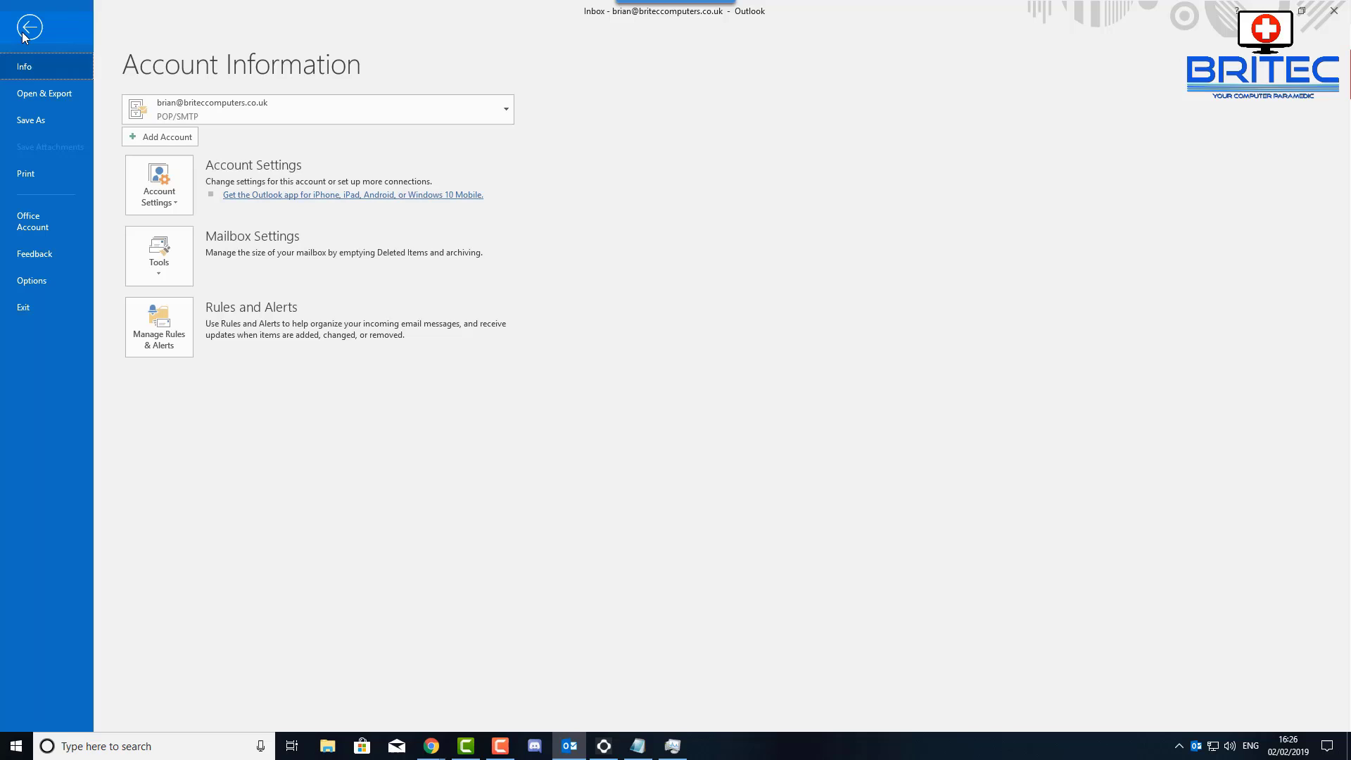
left_click(22, 35)
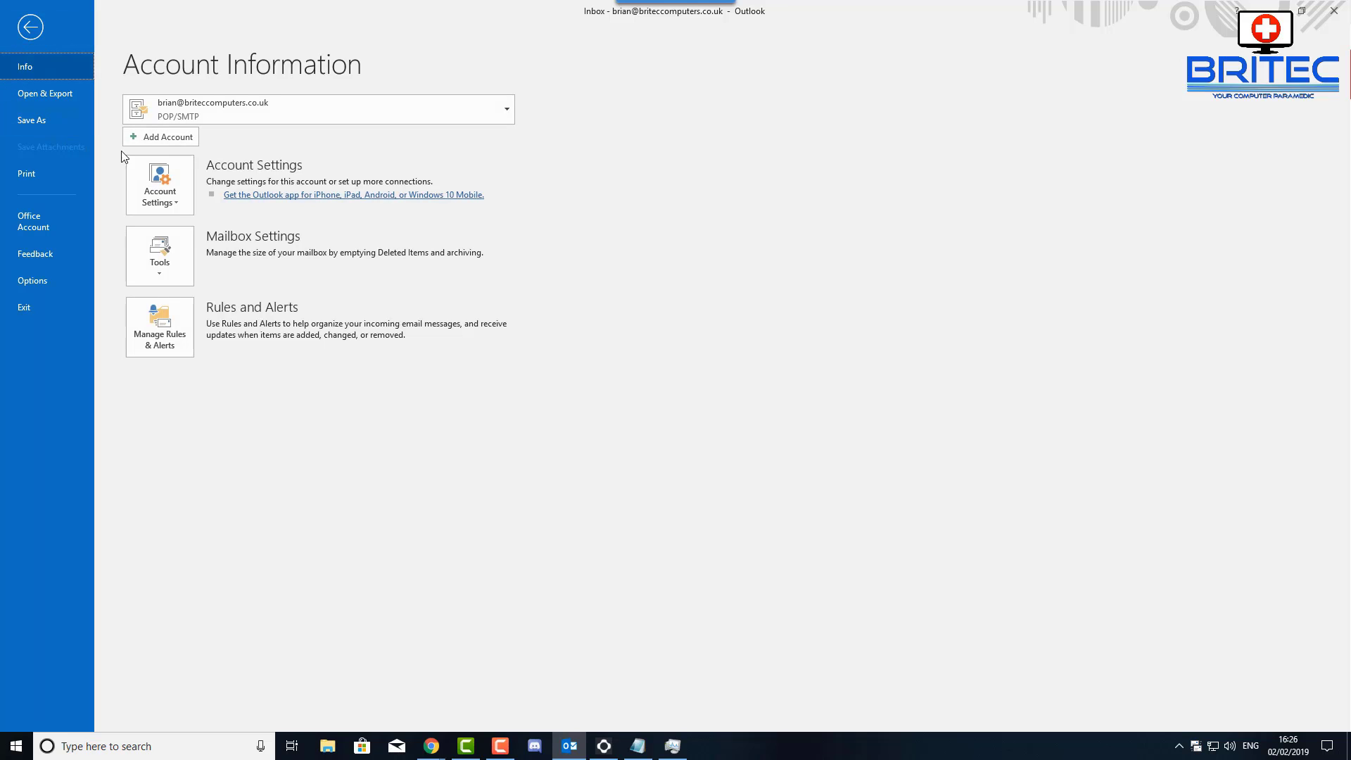
left_click(153, 185)
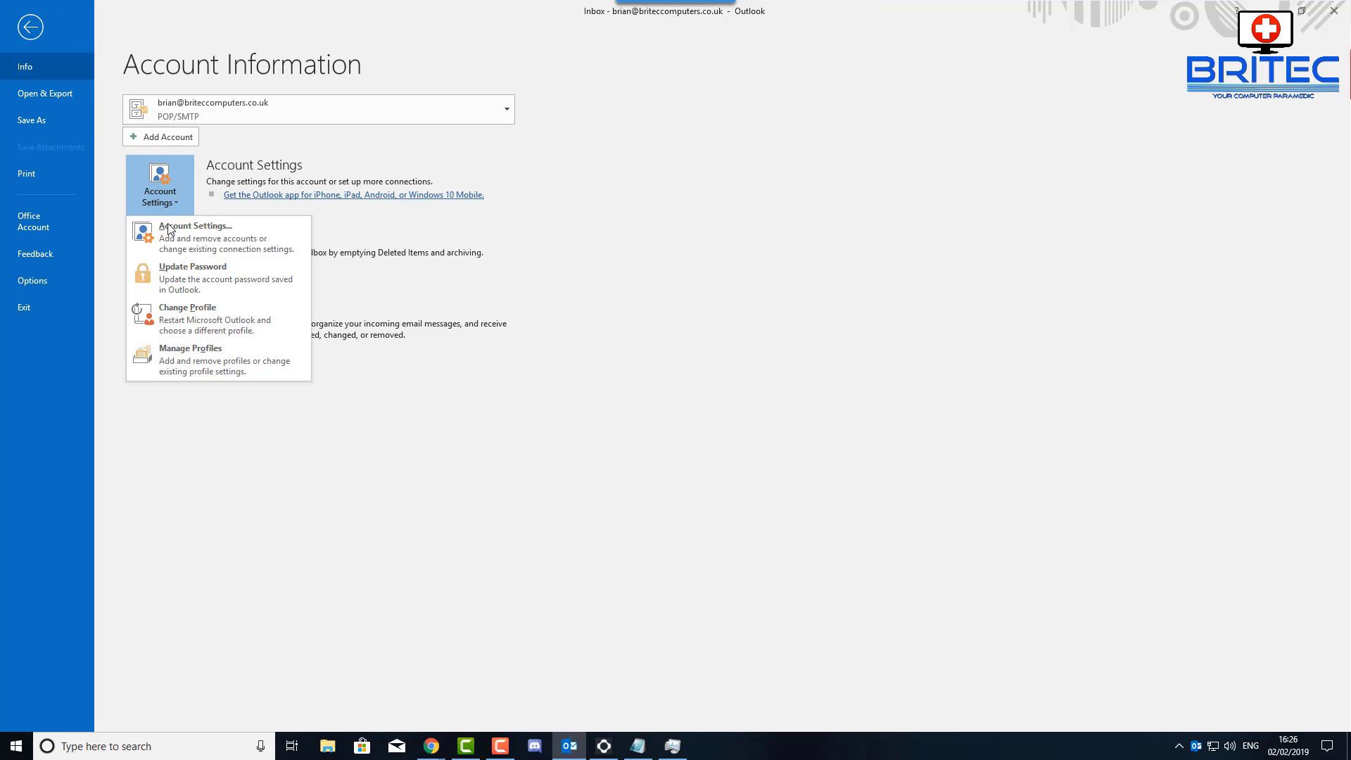
left_click(169, 224)
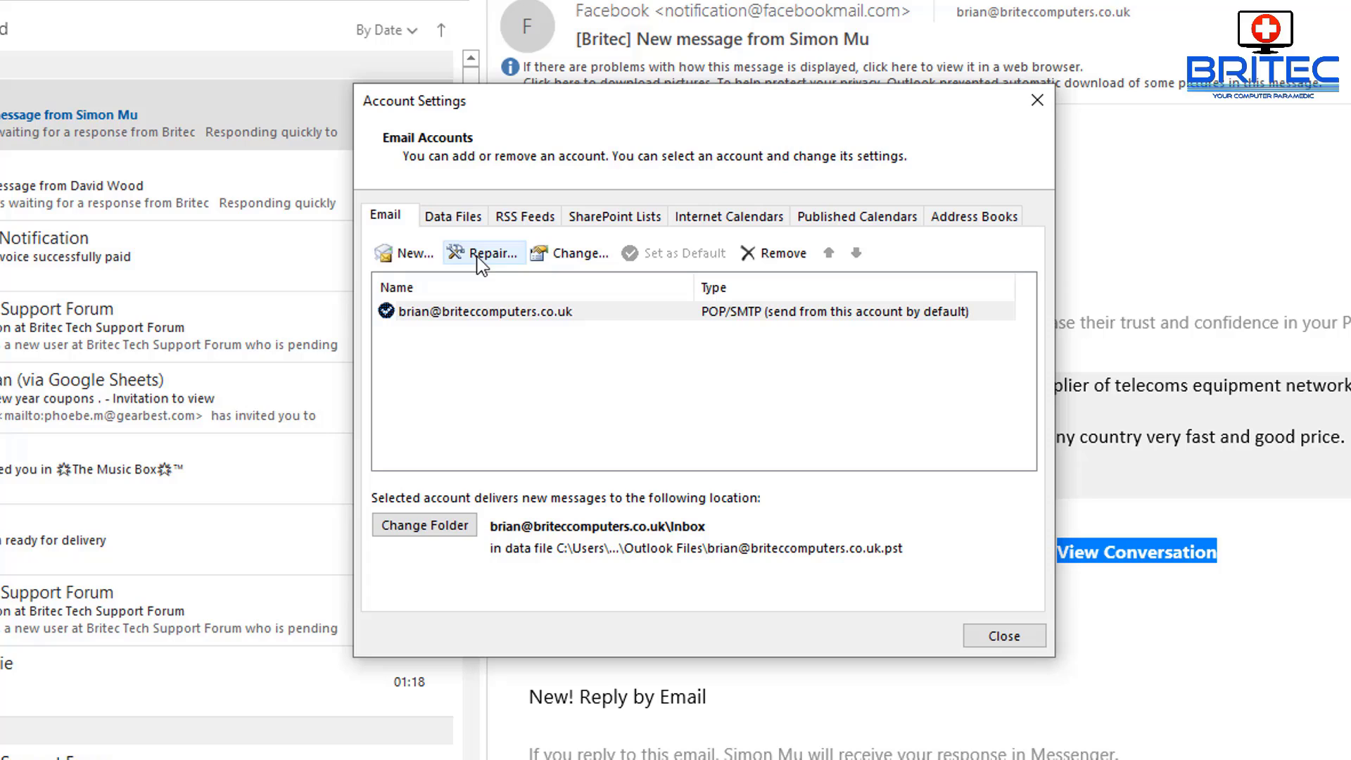
left_click(470, 314)
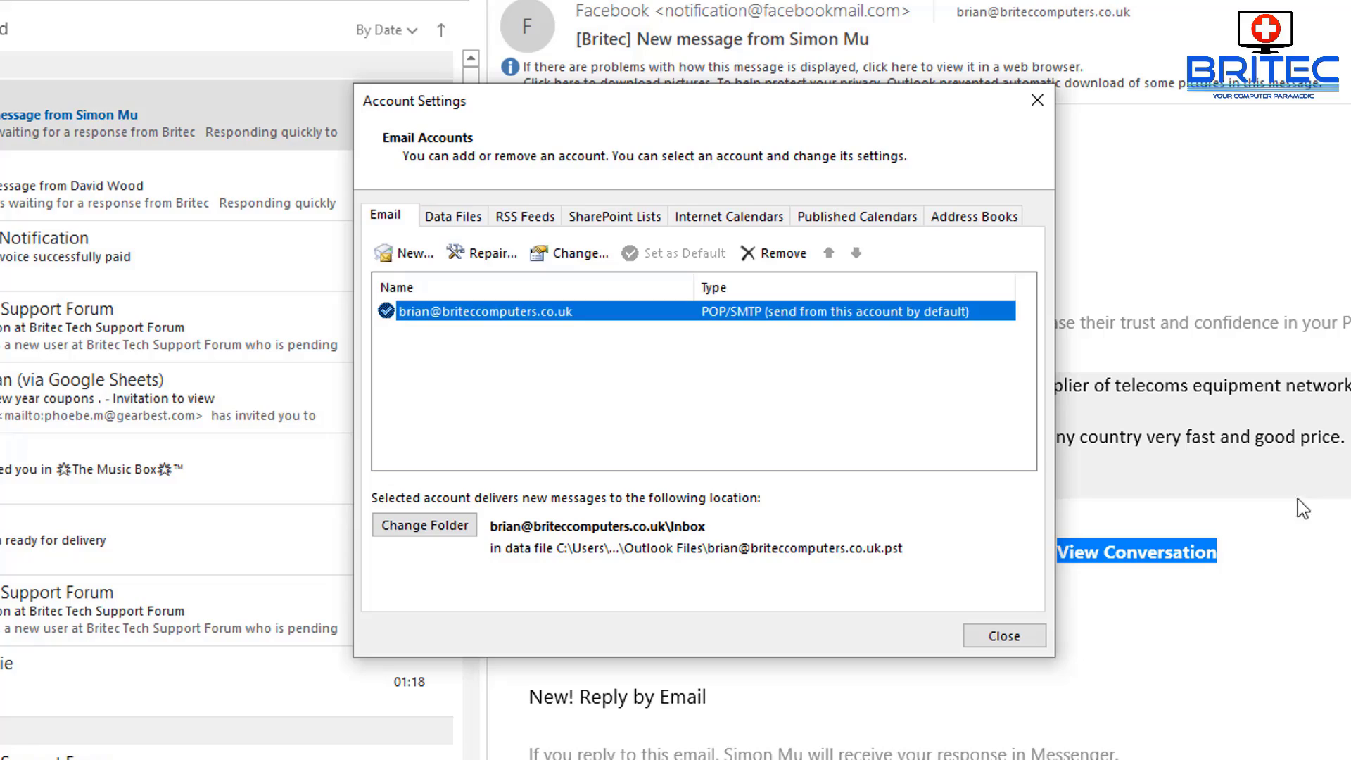
left_click(1017, 636)
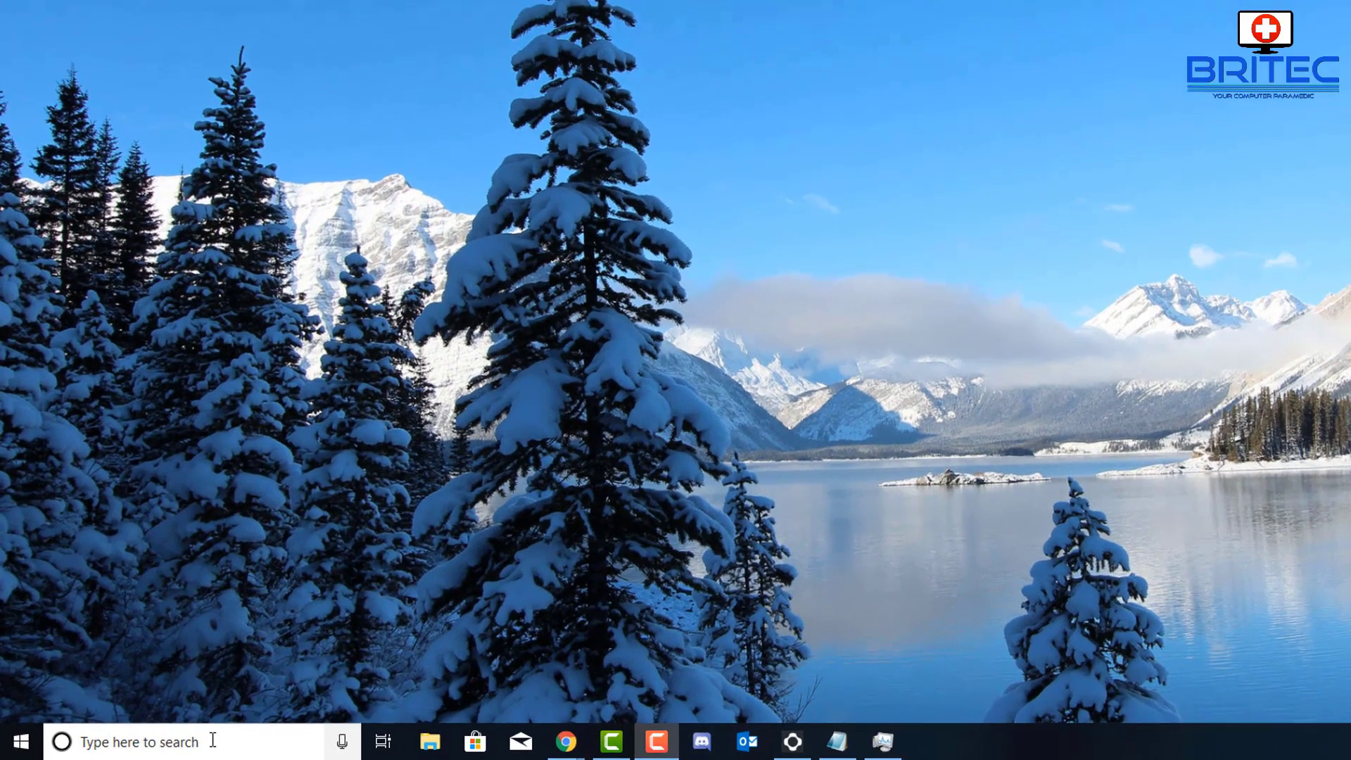
- Launch the Group Policy editor via a 'gpedit' search and widen its policy tree
left_click(162, 745)
type("gpedit")
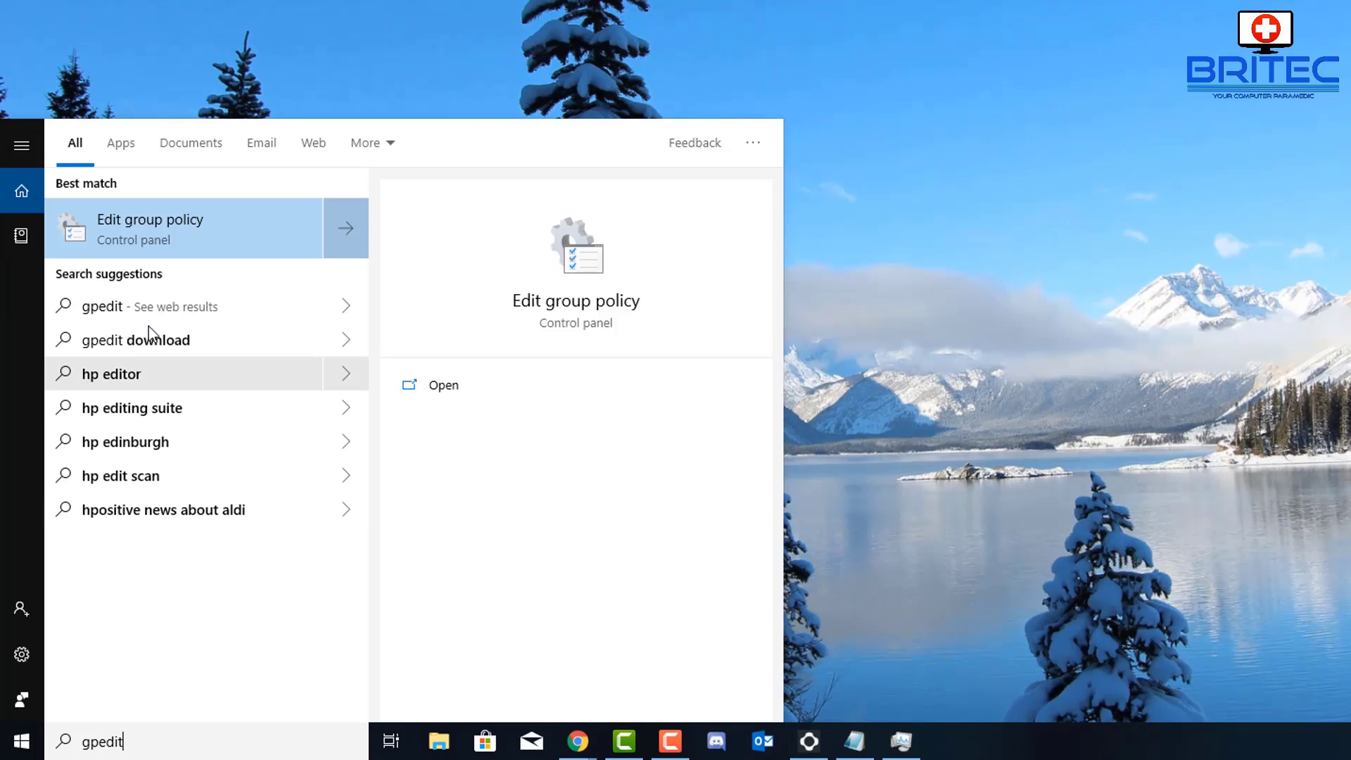
left_click(165, 229)
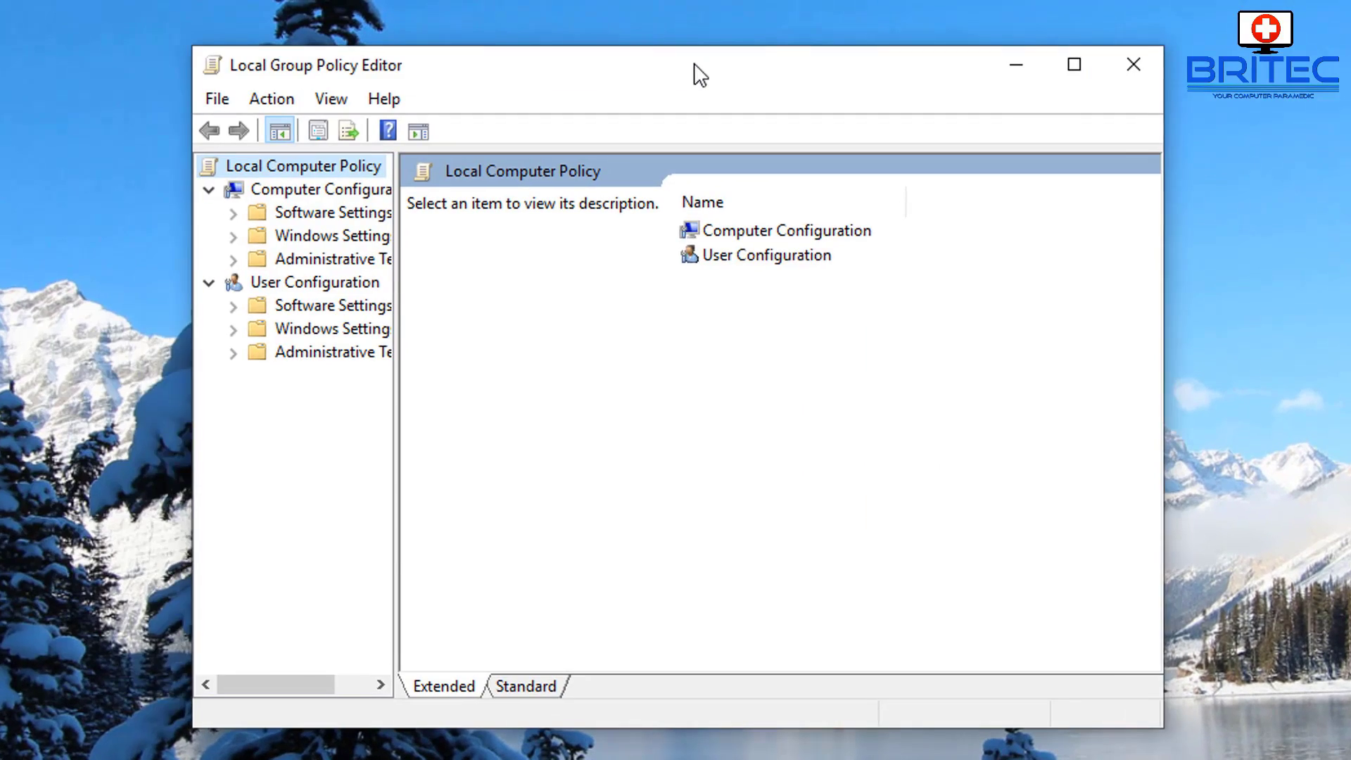
left_click_drag(699, 74, 655, 73)
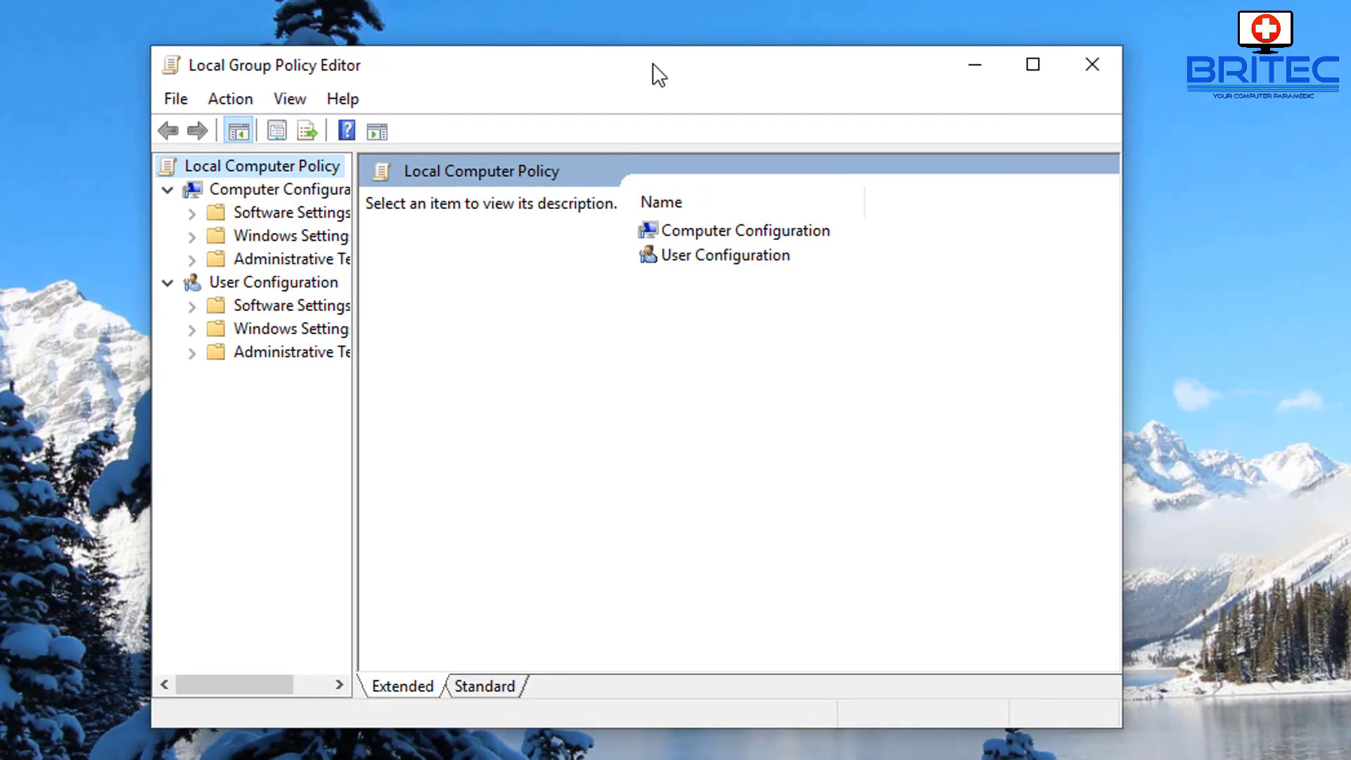
left_click_drag(354, 378, 448, 392)
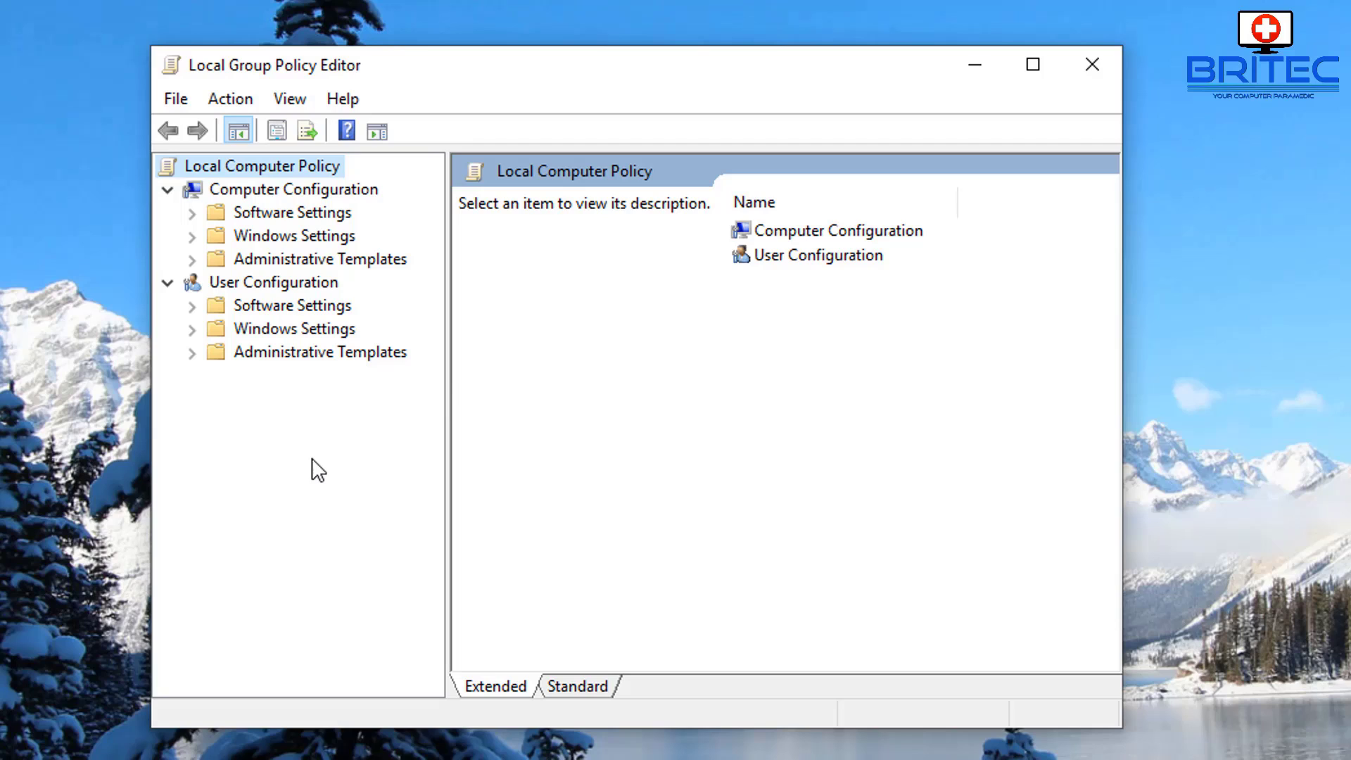
- Navigate User Configuration > Administrative Templates > Windows Components to the Search policies
left_click(298, 284)
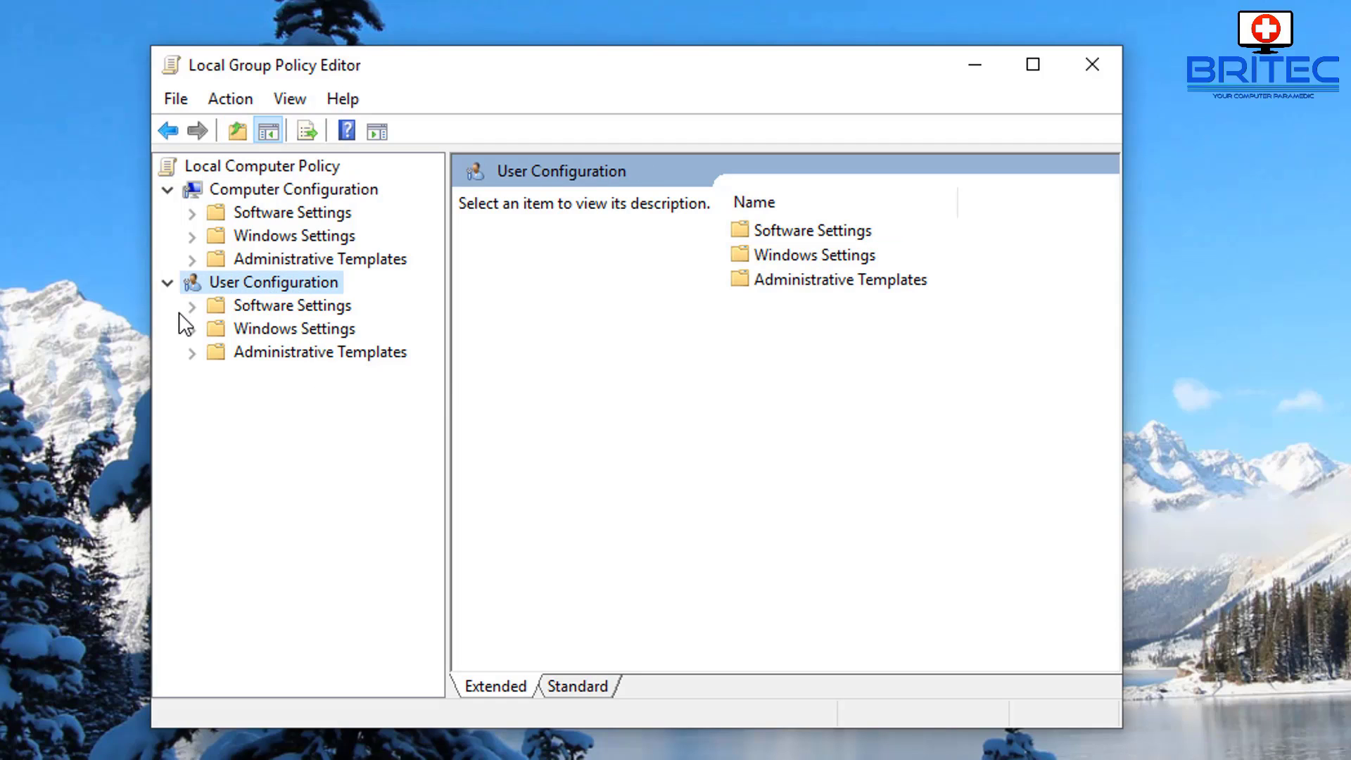
left_click(192, 353)
left_click(276, 351)
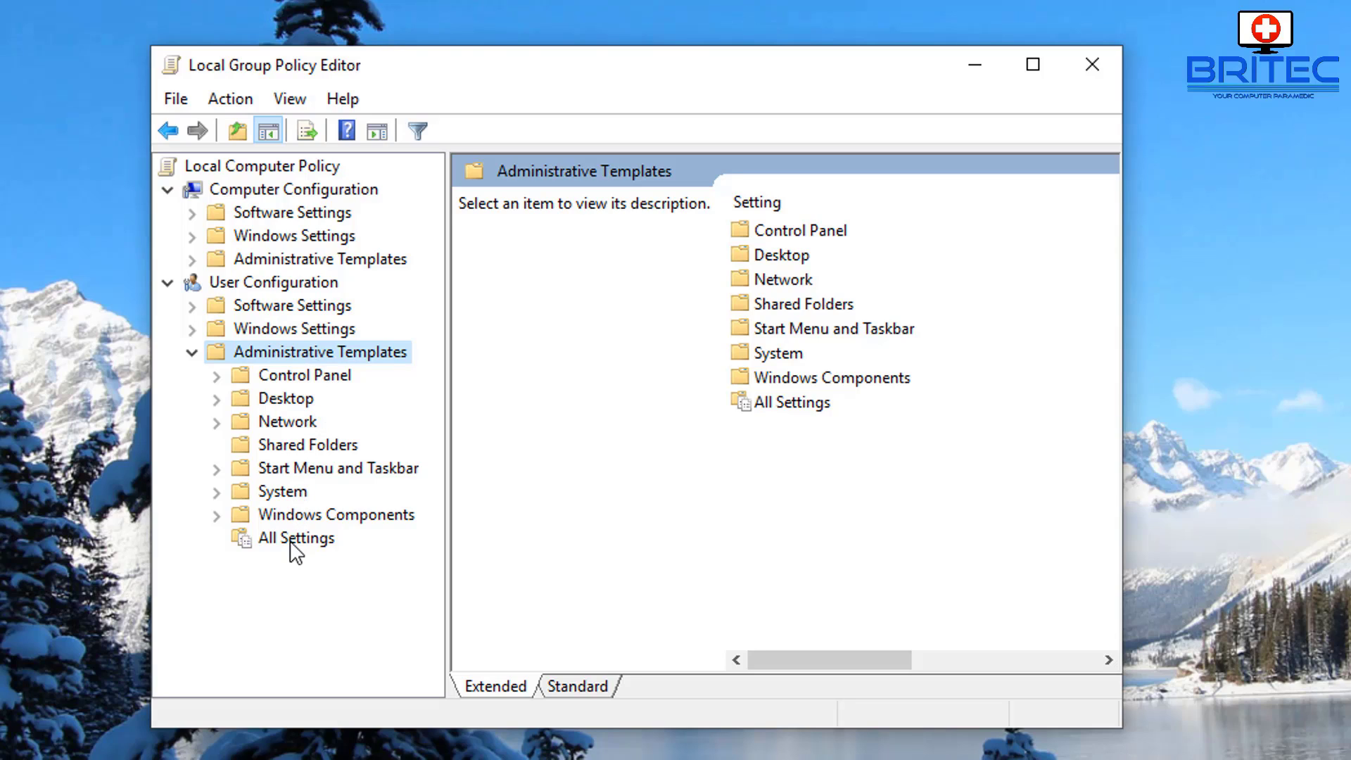
left_click(259, 515)
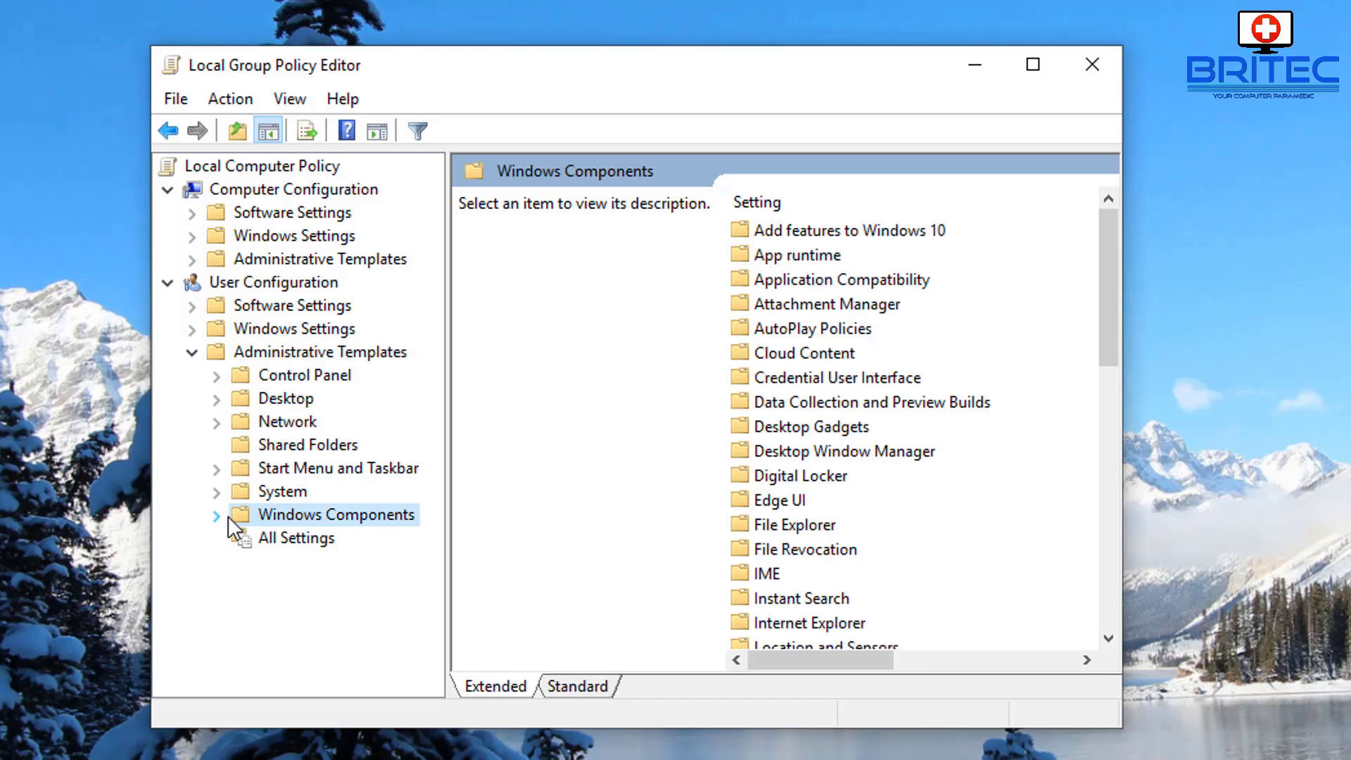
left_click(217, 515)
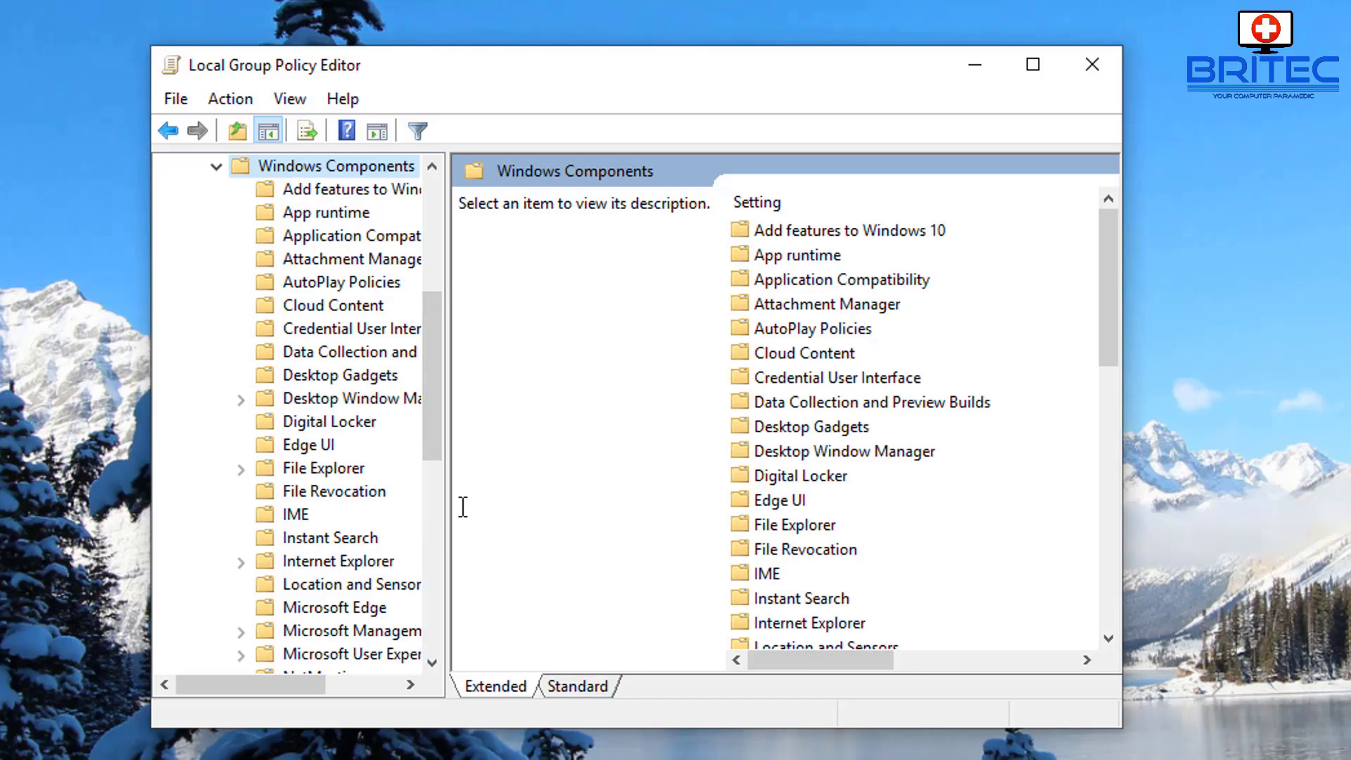
left_click_drag(426, 415, 437, 541)
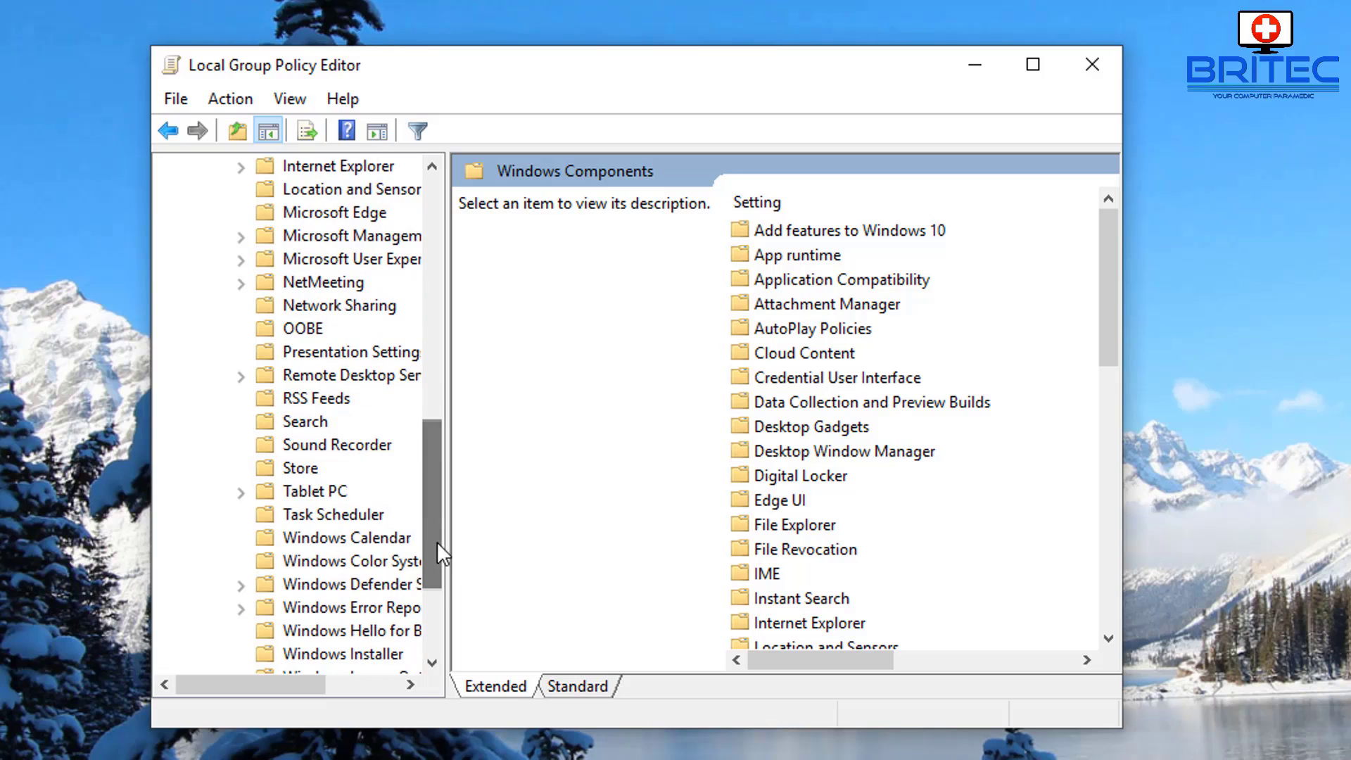
left_click(305, 420)
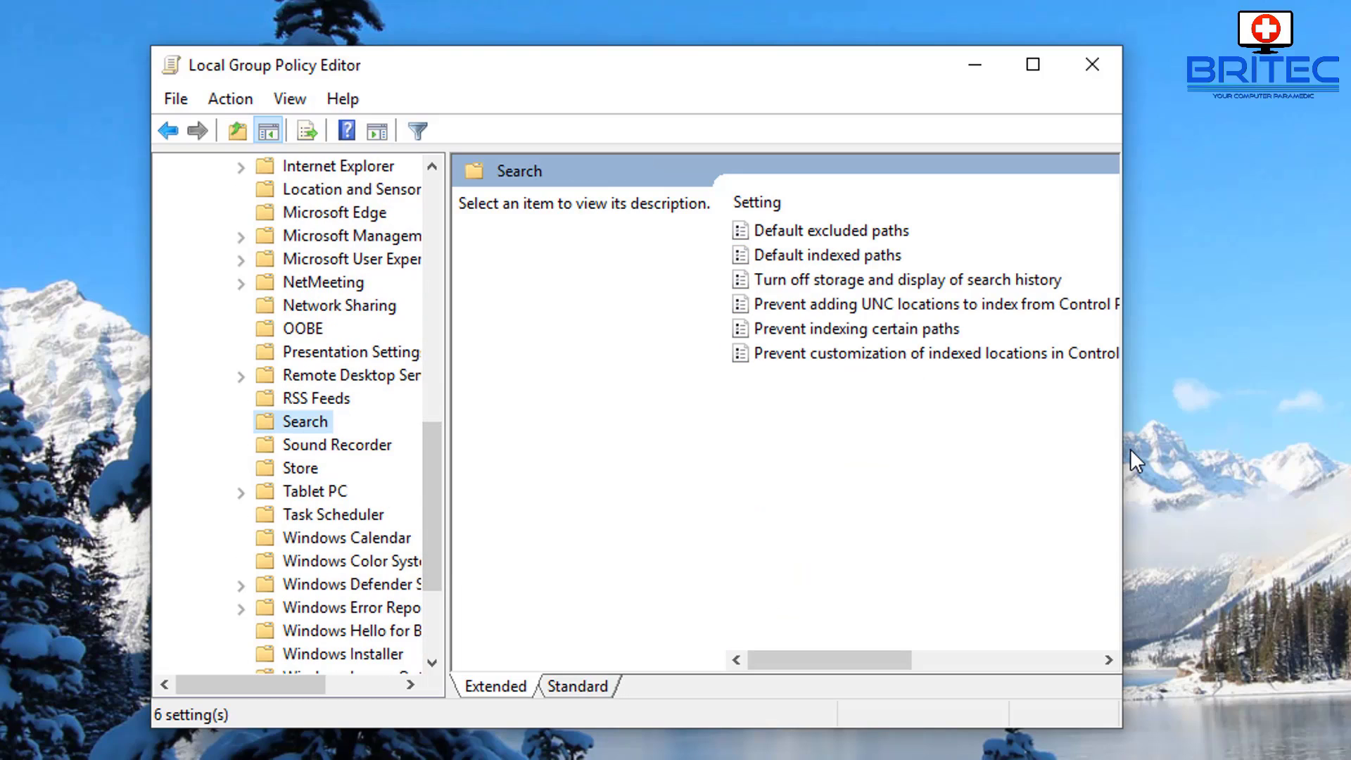
- Verify Default excluded paths and the other Search policies read Not Configured, then close the Group Policy editor unchanged
left_click_drag(1130, 447, 1336, 479)
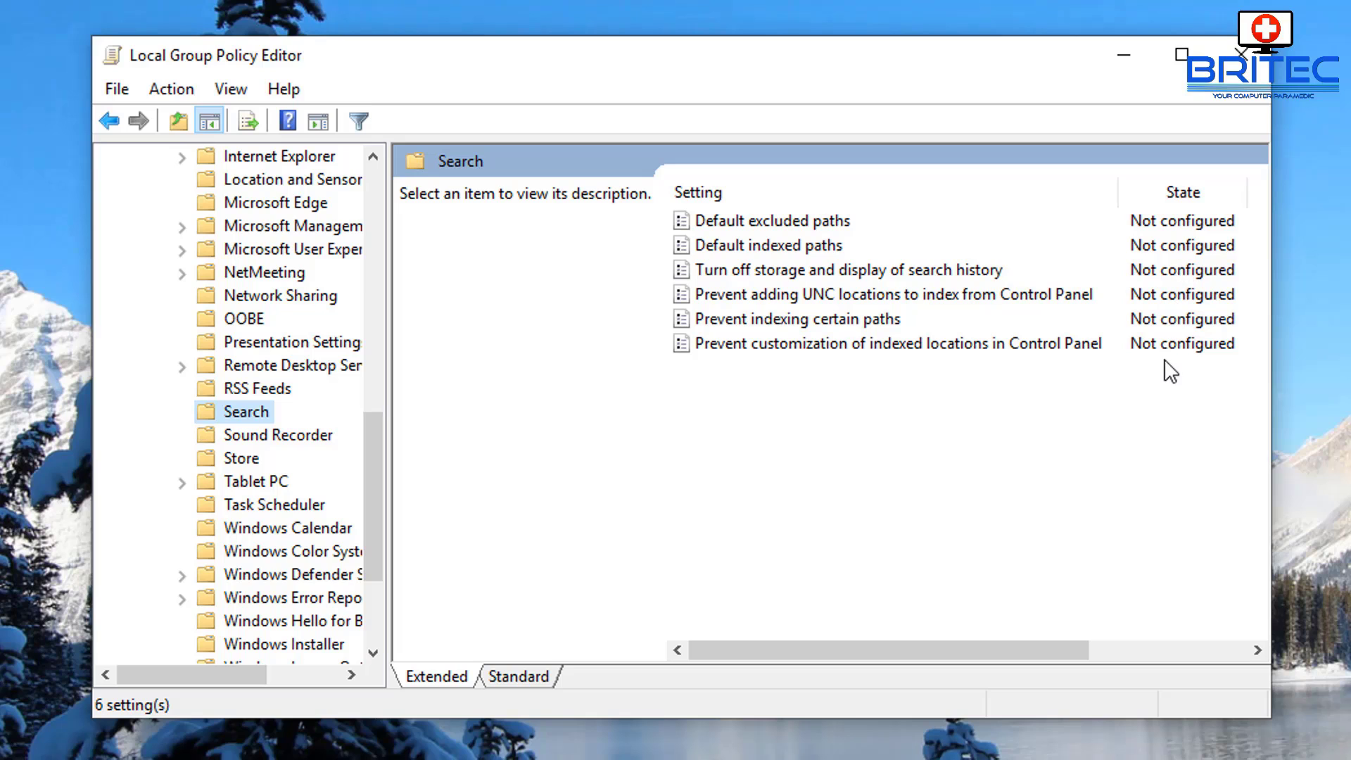
left_click(814, 220)
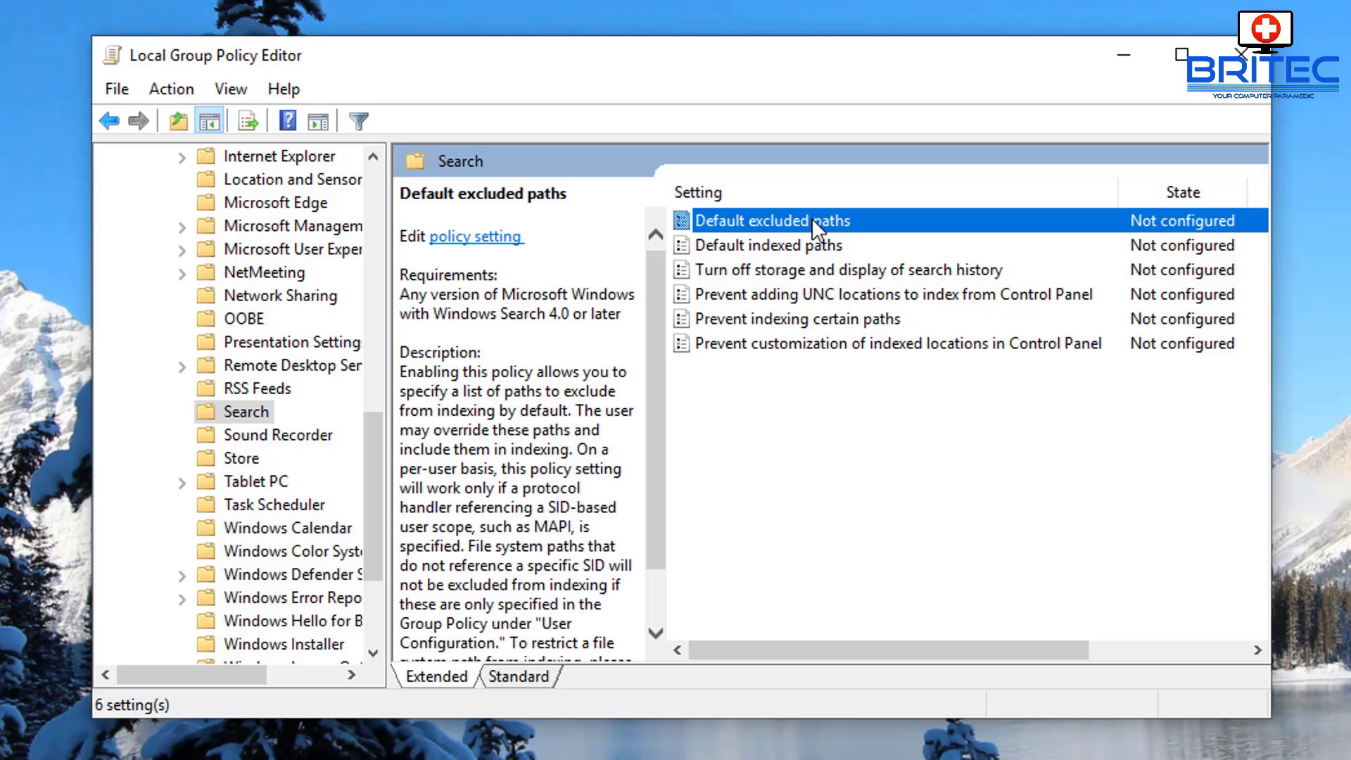
double_click(812, 220)
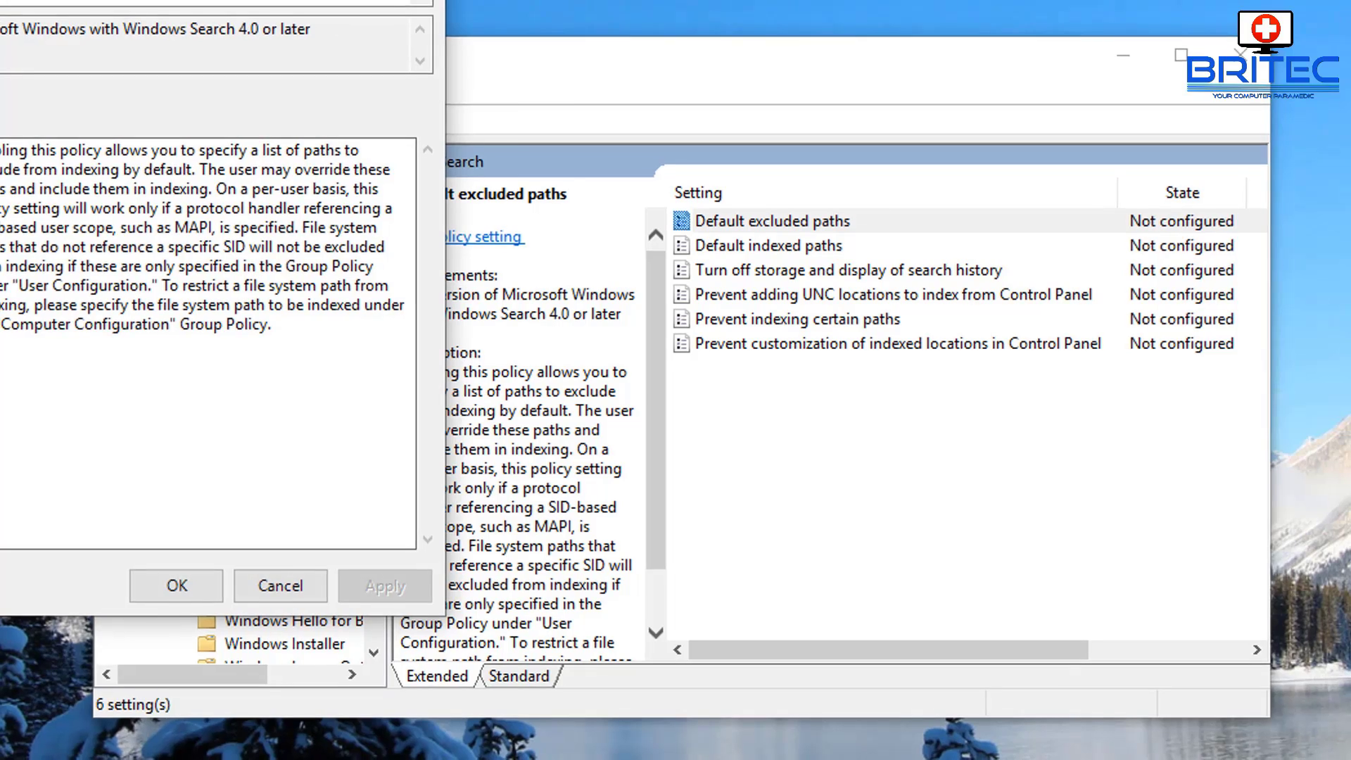
left_click_drag(70, 0, 821, 29)
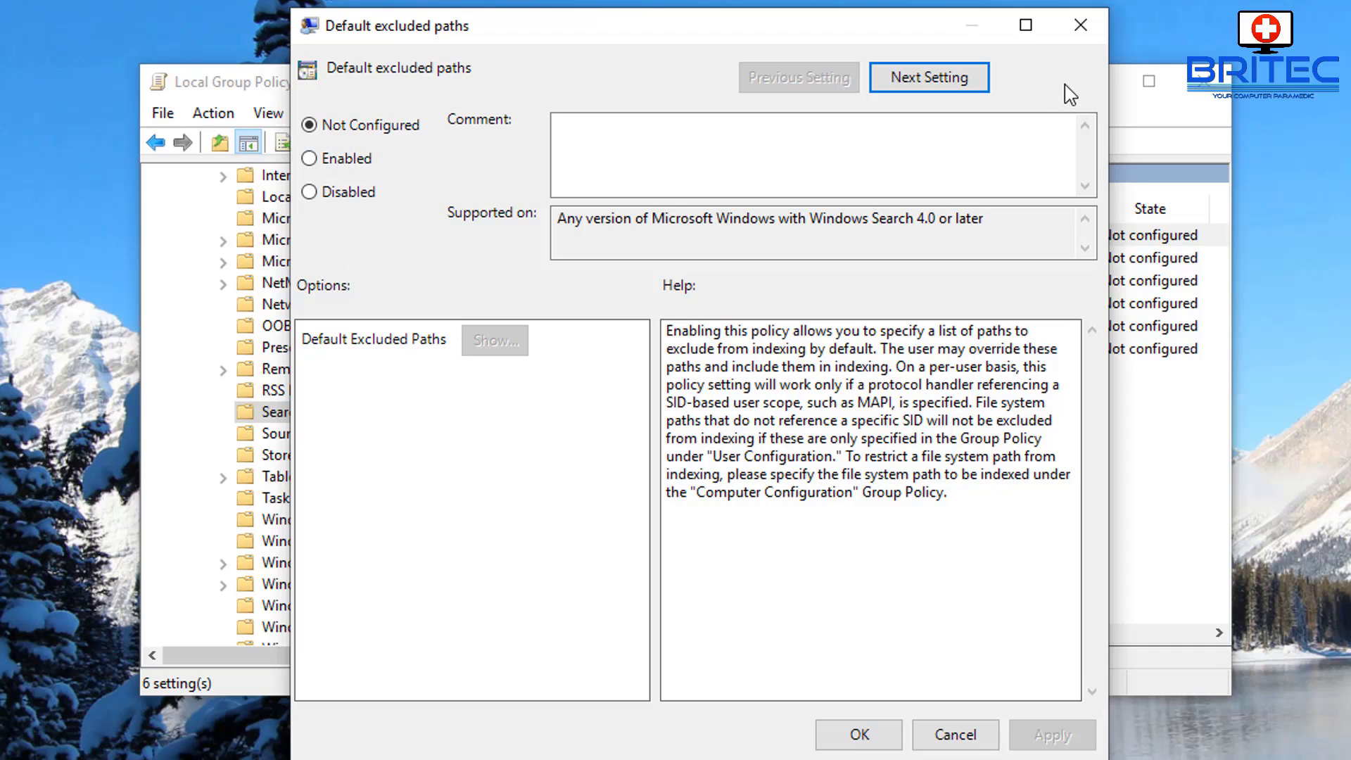
left_click(1077, 21)
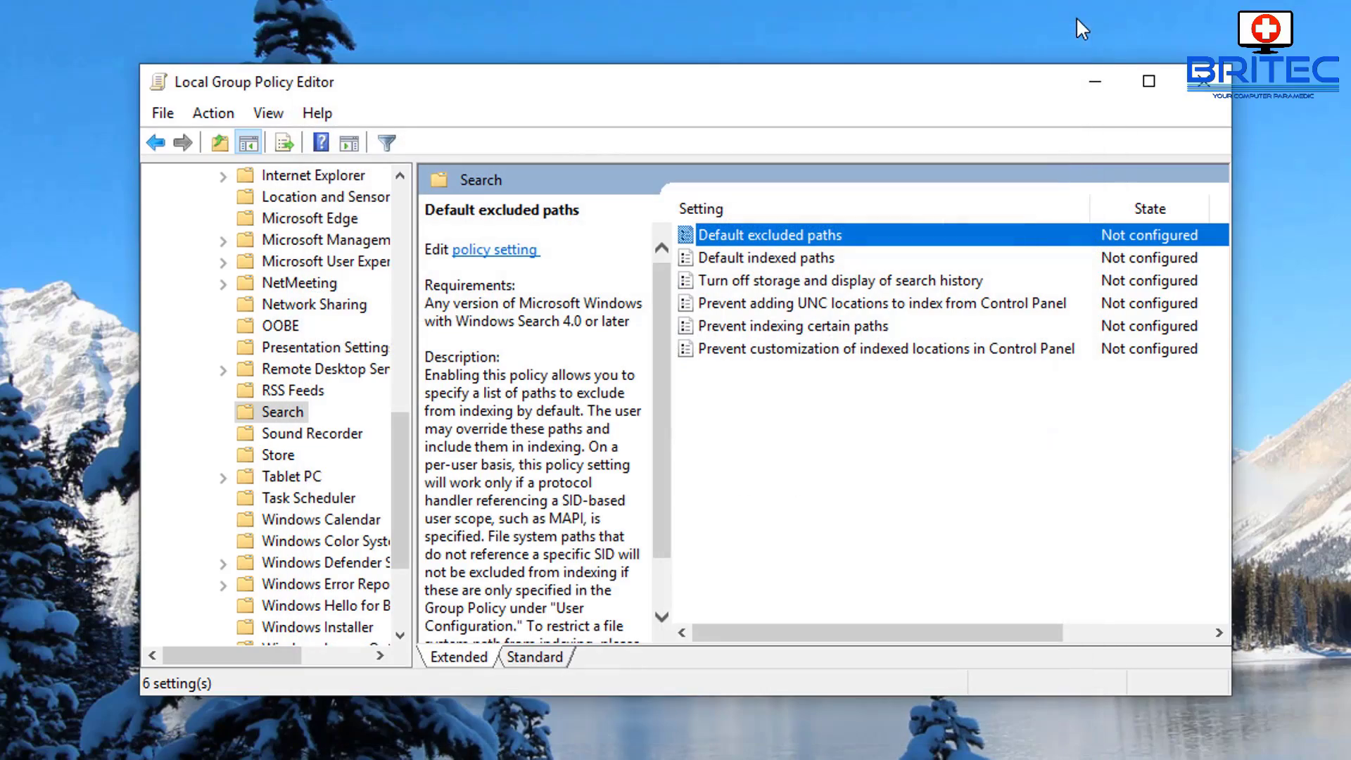
left_click(1203, 81)
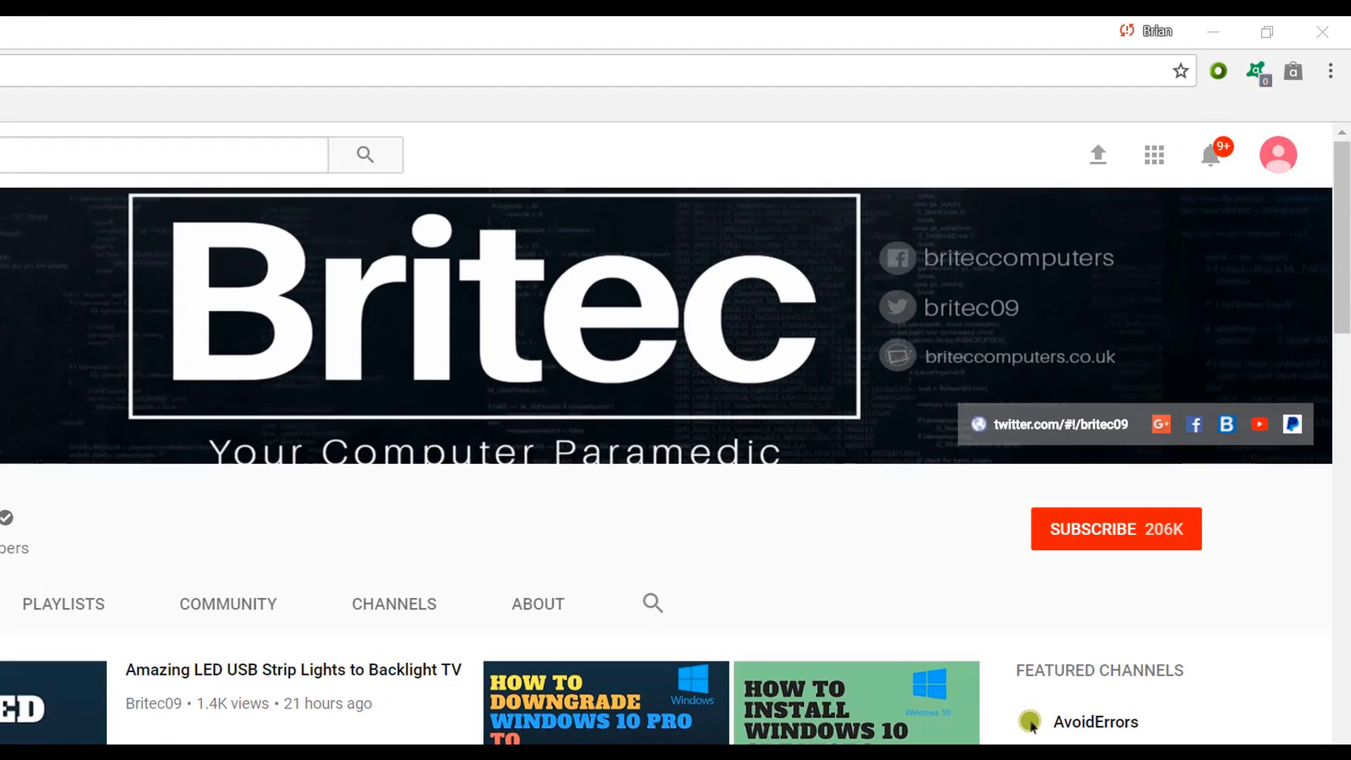
- Subscribe to the Britec channel so its button reads Subscribed (206K subscribers)
left_click(1134, 545)
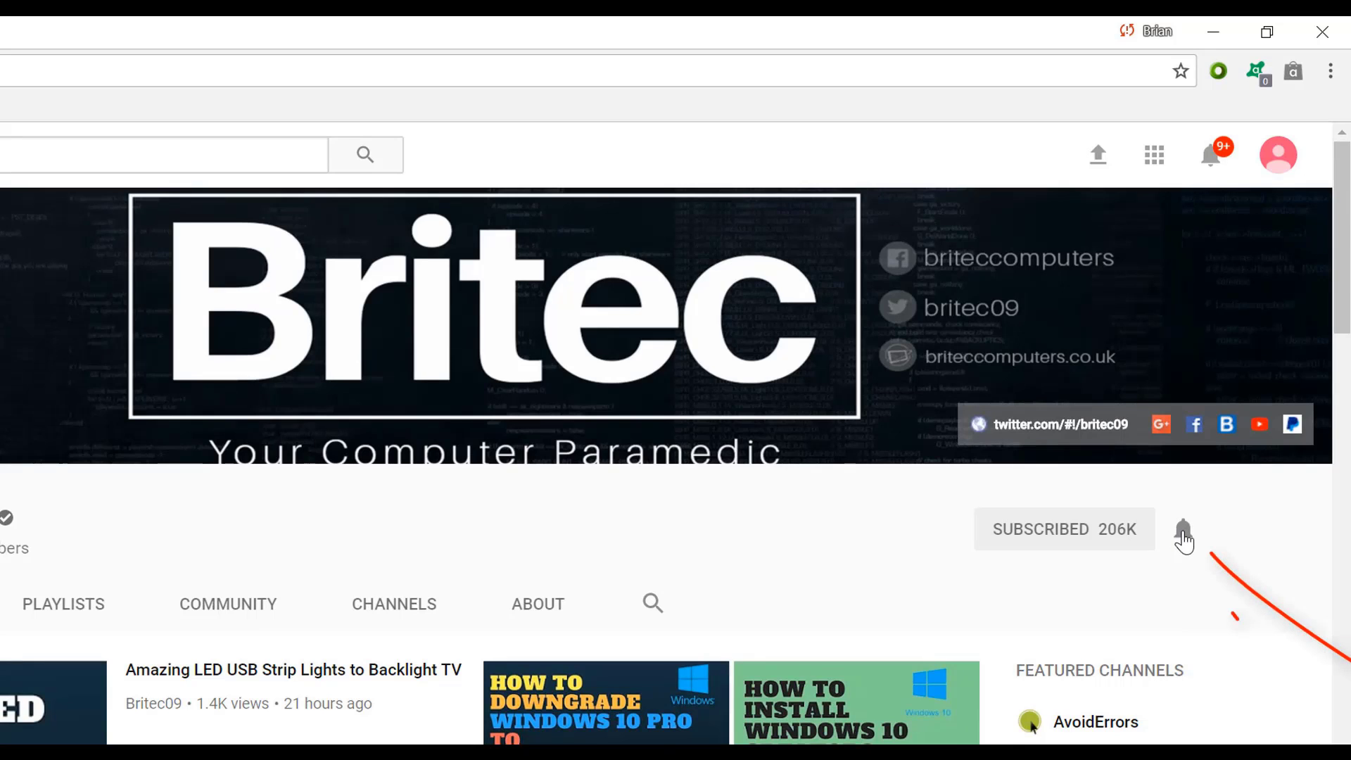